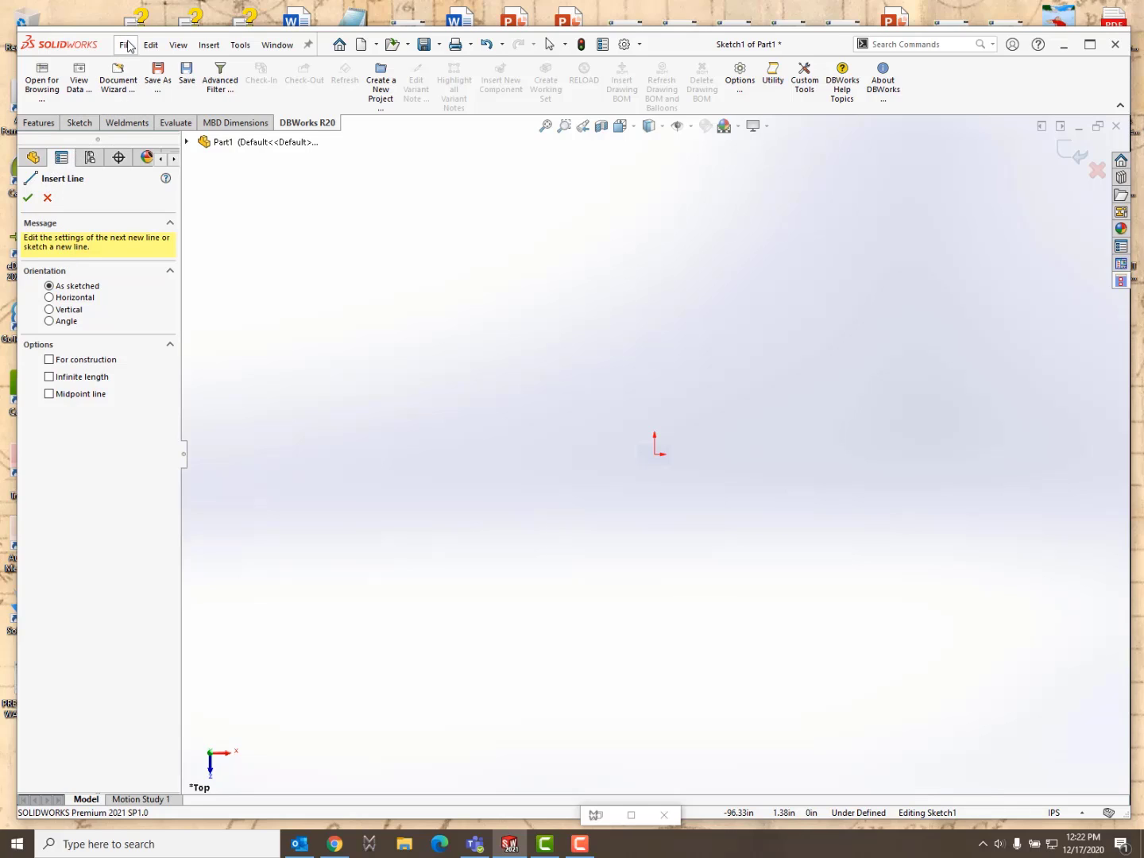
Sketch an open M-shaped outline of four lines above the origin, with vertical legs about 44 in tall
{"action": "left_click", "coordinate": [78, 122]}
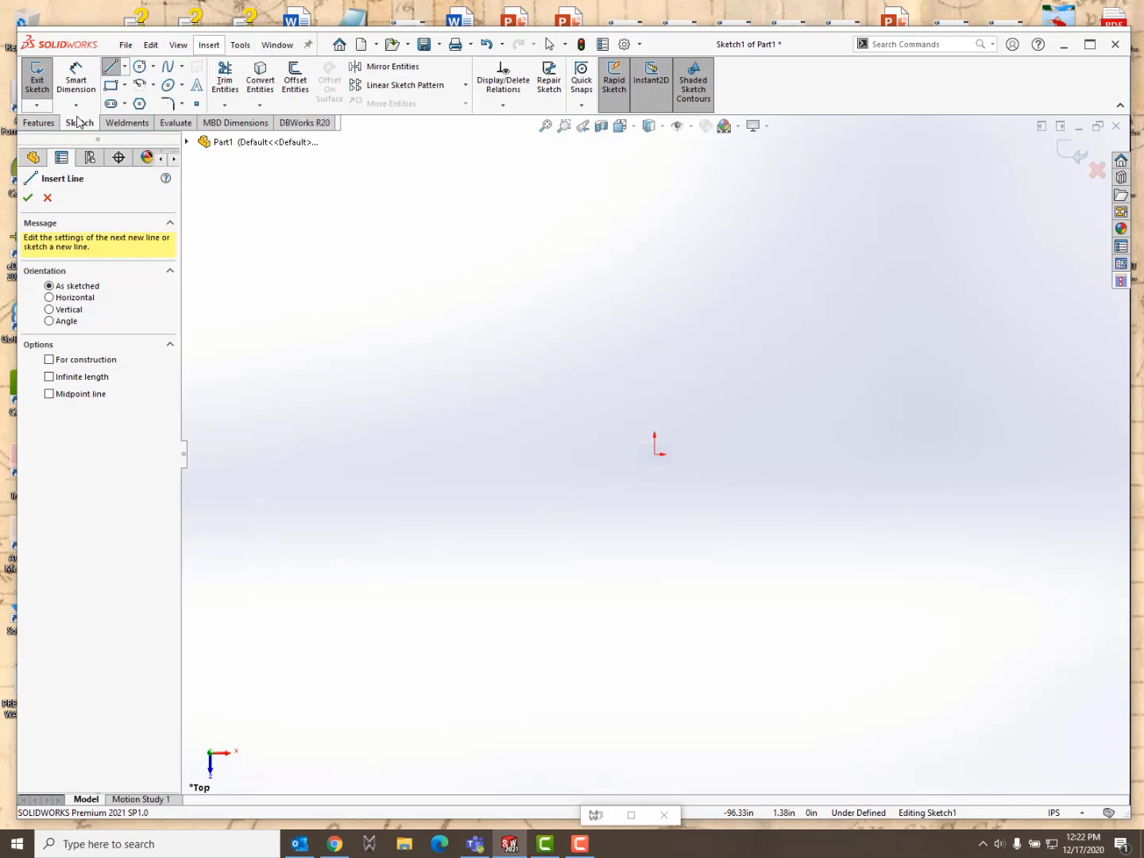
{"action": "left_click", "coordinate": [111, 67]}
{"action": "left_click", "coordinate": [565, 454]}
{"action": "left_click", "coordinate": [565, 242]}
{"action": "left_click", "coordinate": [654, 348]}
{"action": "left_click", "coordinate": [715, 242]}
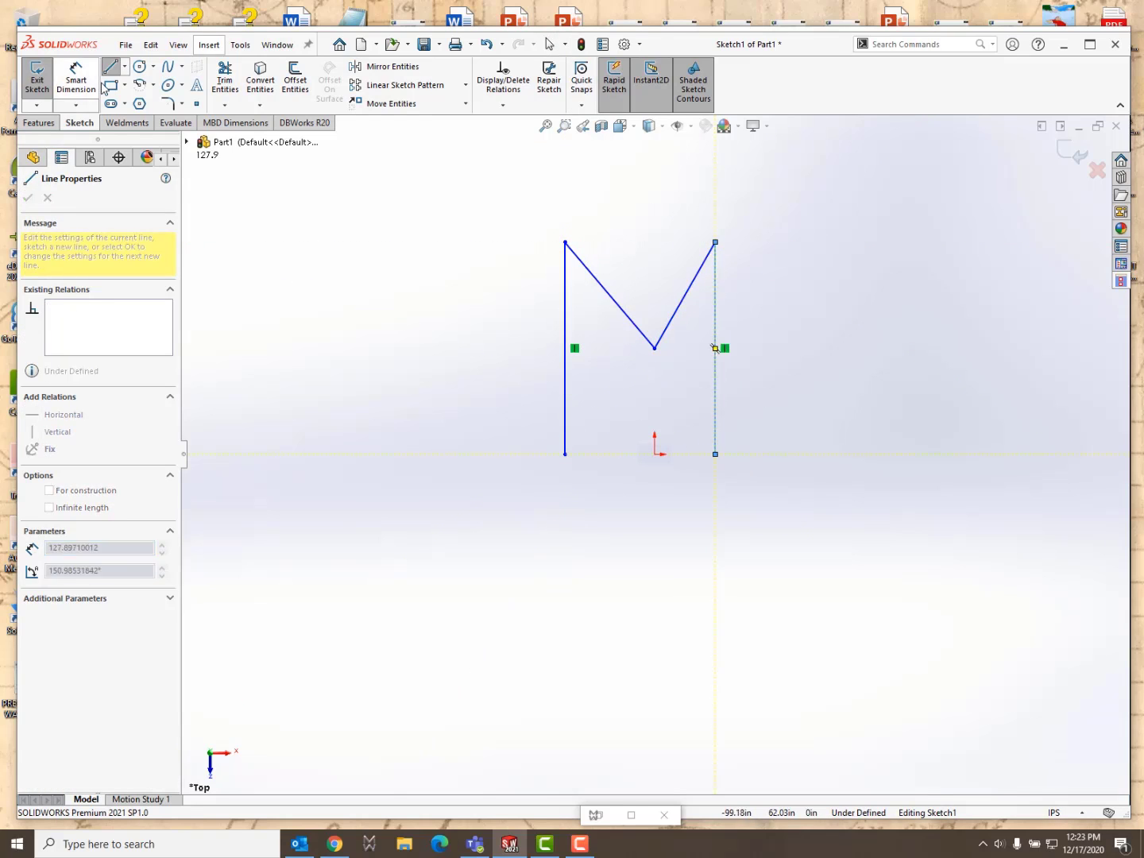
Sketch an open W-shaped outline of four lines directly below the M, with its left leg about 37 in tall
{"action": "left_click", "coordinate": [110, 66]}
{"action": "left_click", "coordinate": [715, 499]}
{"action": "left_click", "coordinate": [715, 684]}
{"action": "left_click", "coordinate": [654, 592]}
{"action": "left_click", "coordinate": [565, 674]}
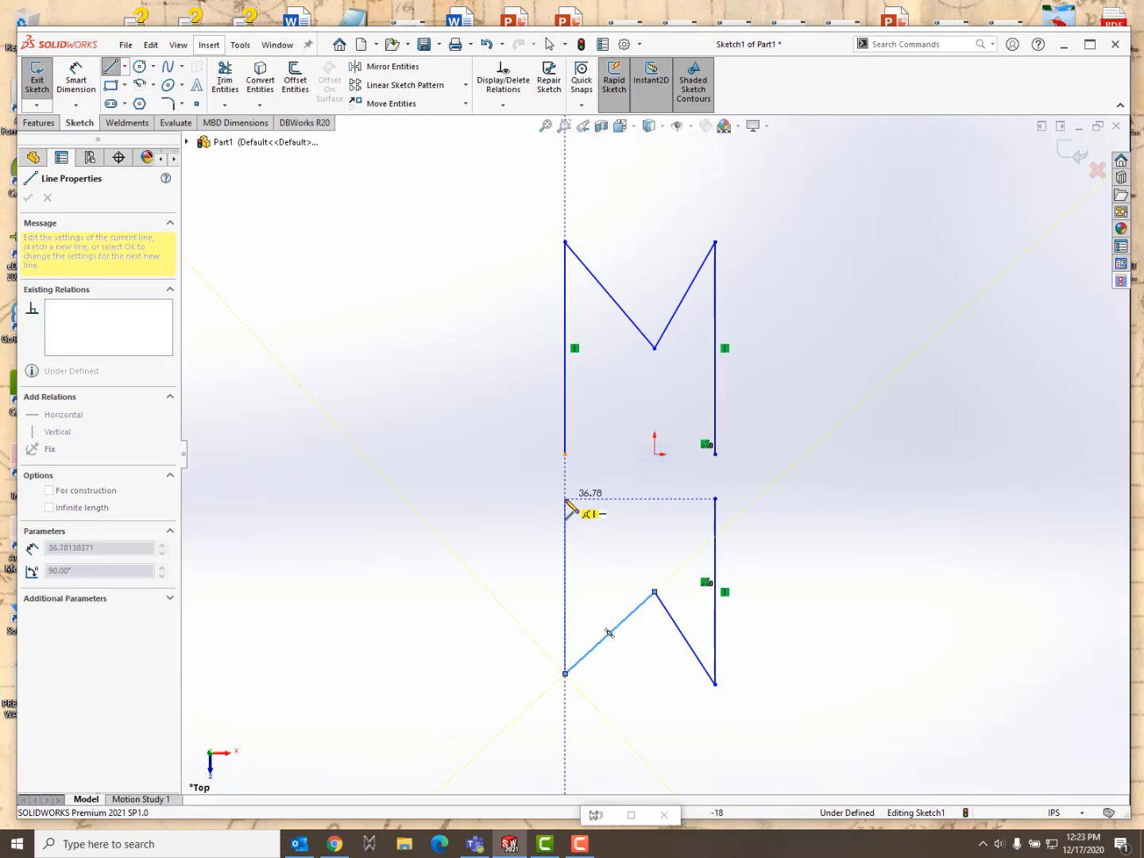
{"action": "left_click", "coordinate": [564, 498]}
{"action": "key", "text": "Escape"}
Dimension the M's two vertical legs at 45 in and its two diagonals at 26 in
{"action": "left_click", "coordinate": [77, 85]}
{"action": "left_click", "coordinate": [716, 330]}
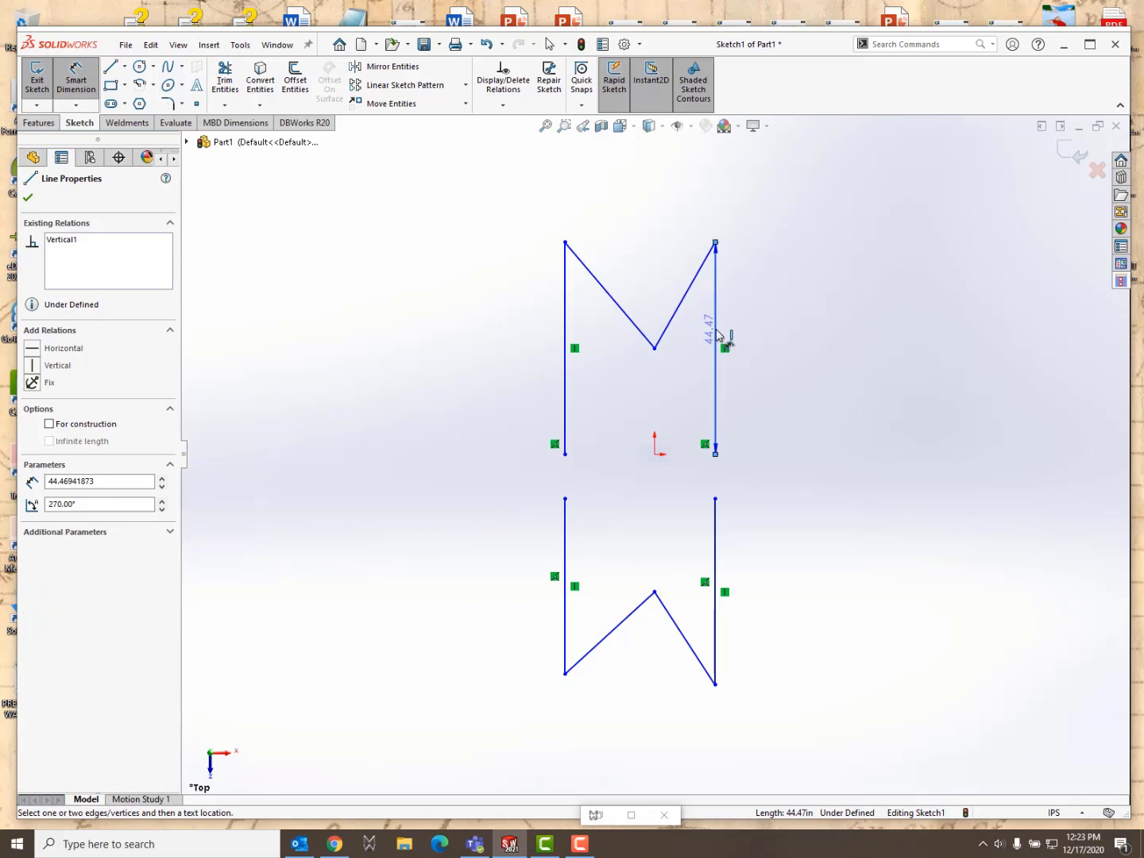
{"action": "left_click", "coordinate": [759, 331]}
{"action": "type", "text": "45"}
{"action": "key", "text": "Return"}
{"action": "left_click", "coordinate": [686, 292]}
{"action": "left_click", "coordinate": [666, 276]}
{"action": "type", "text": "26"}
{"action": "key", "text": "Return"}
{"action": "left_click", "coordinate": [609, 294]}
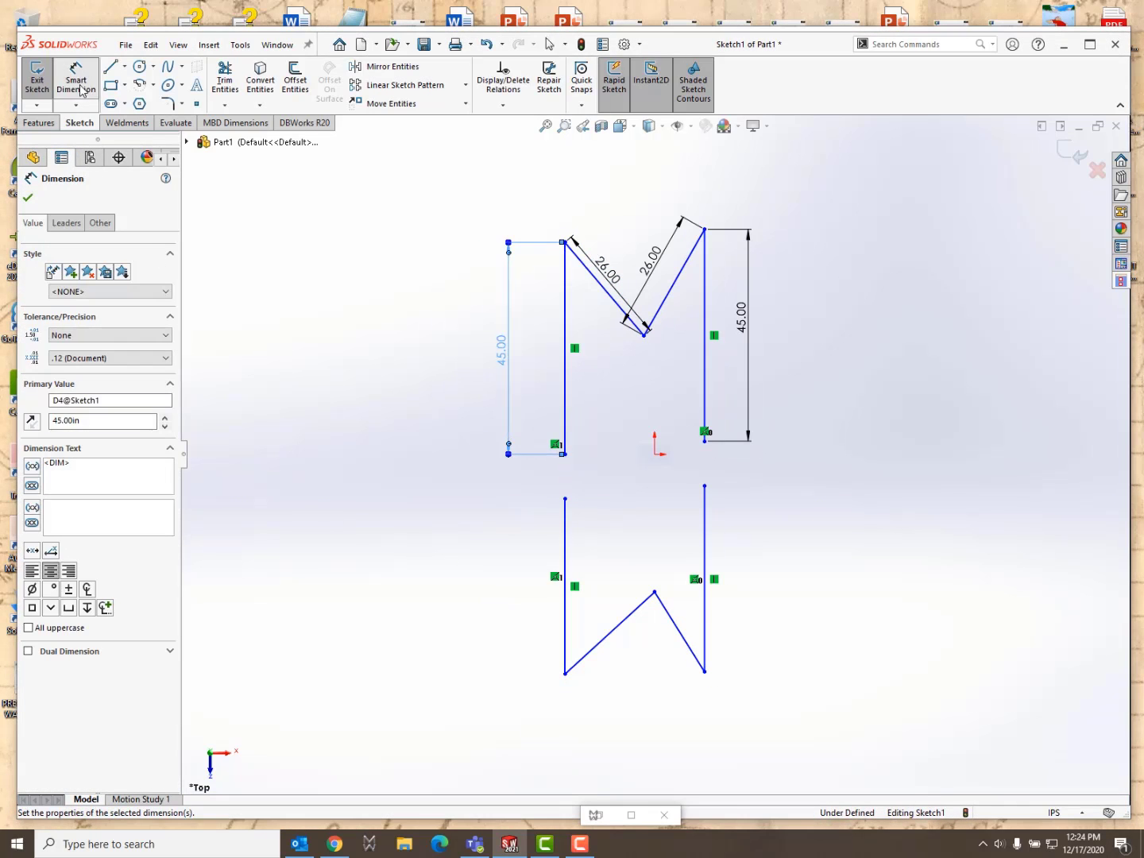
Dimension the W's vertical legs at 40 in and its diagonals at 20 in, and close the sketch
{"action": "left_click", "coordinate": [704, 572]}
{"action": "type", "text": "40"}
{"action": "key", "text": "Return"}
{"action": "left_click", "coordinate": [610, 633]}
{"action": "type", "text": "20"}
{"action": "key", "text": "Return"}
{"action": "left_click", "coordinate": [565, 604]}
{"action": "type", "text": "40"}
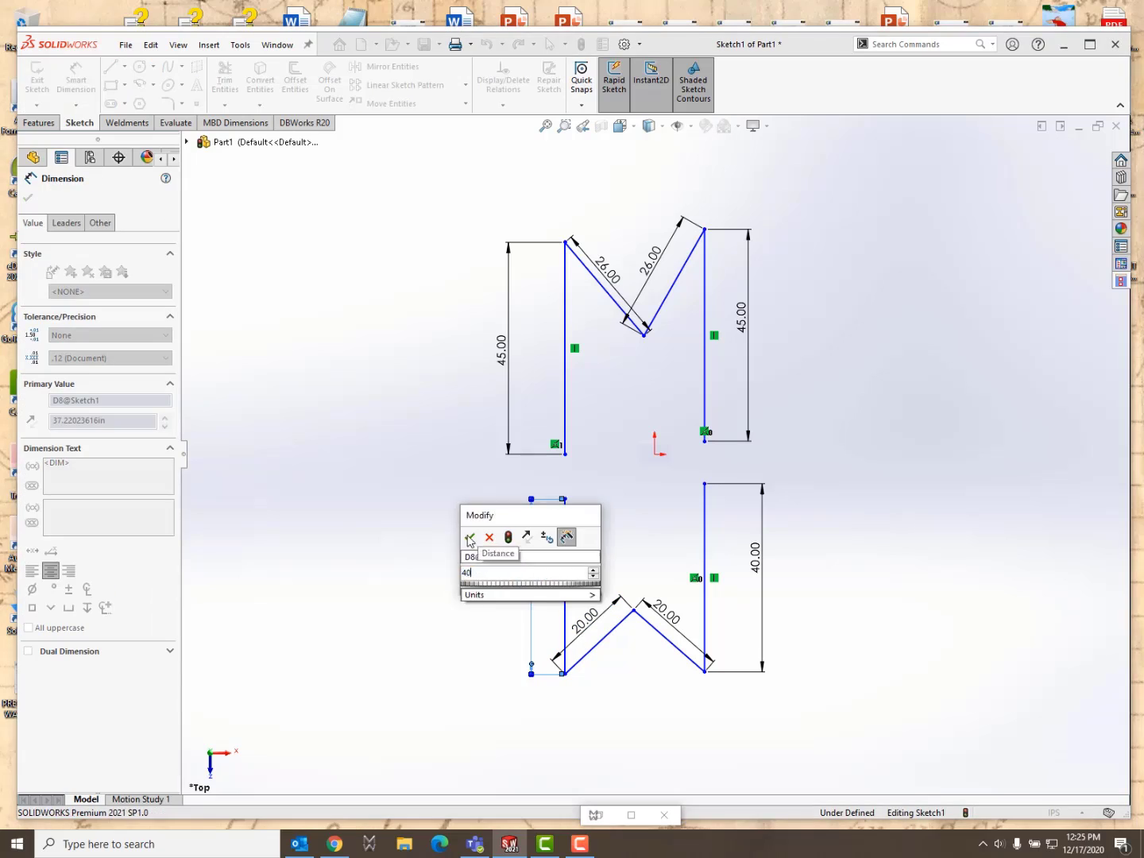
{"action": "left_click", "coordinate": [468, 538]}
{"action": "key", "text": "Escape"}
{"action": "left_click", "coordinate": [37, 80]}
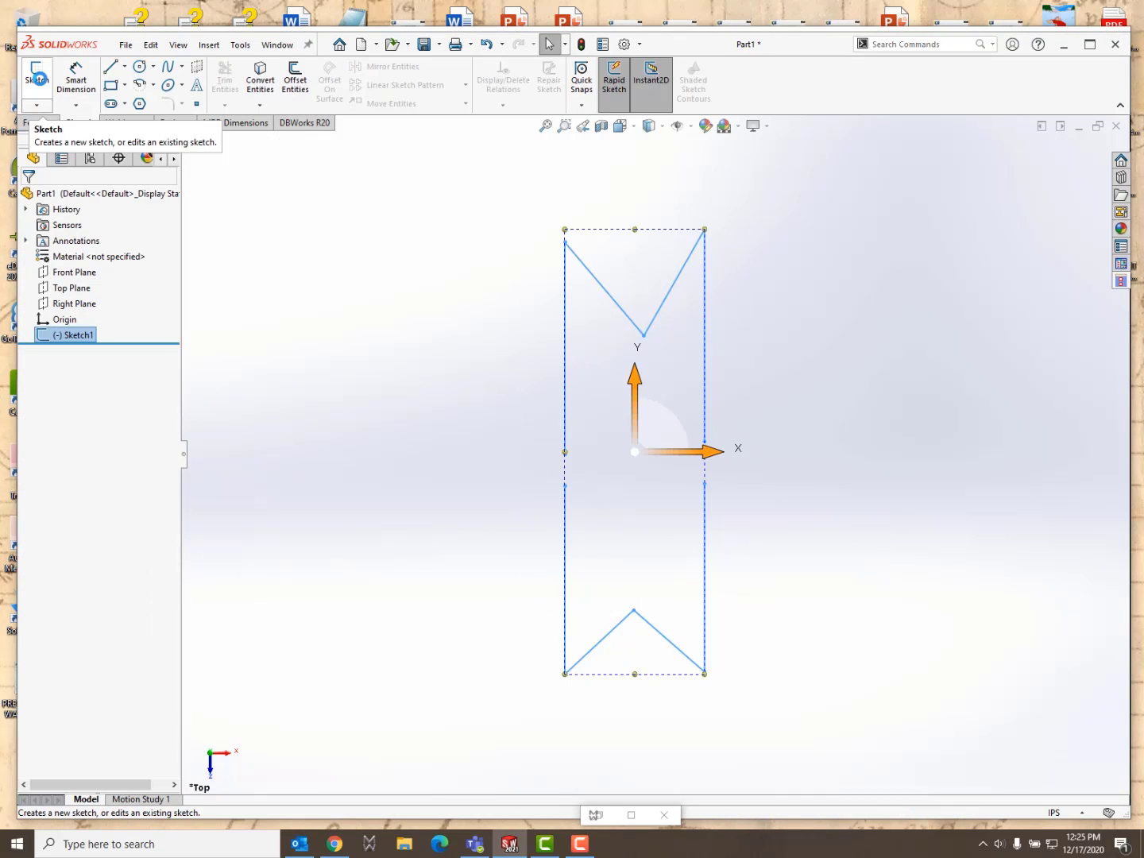
Start a weldment structural member with an ansi inch rectangular tube profile, size 3 x 2 x 0.25
{"action": "left_click", "coordinate": [129, 123]}
{"action": "left_click", "coordinate": [125, 78]}
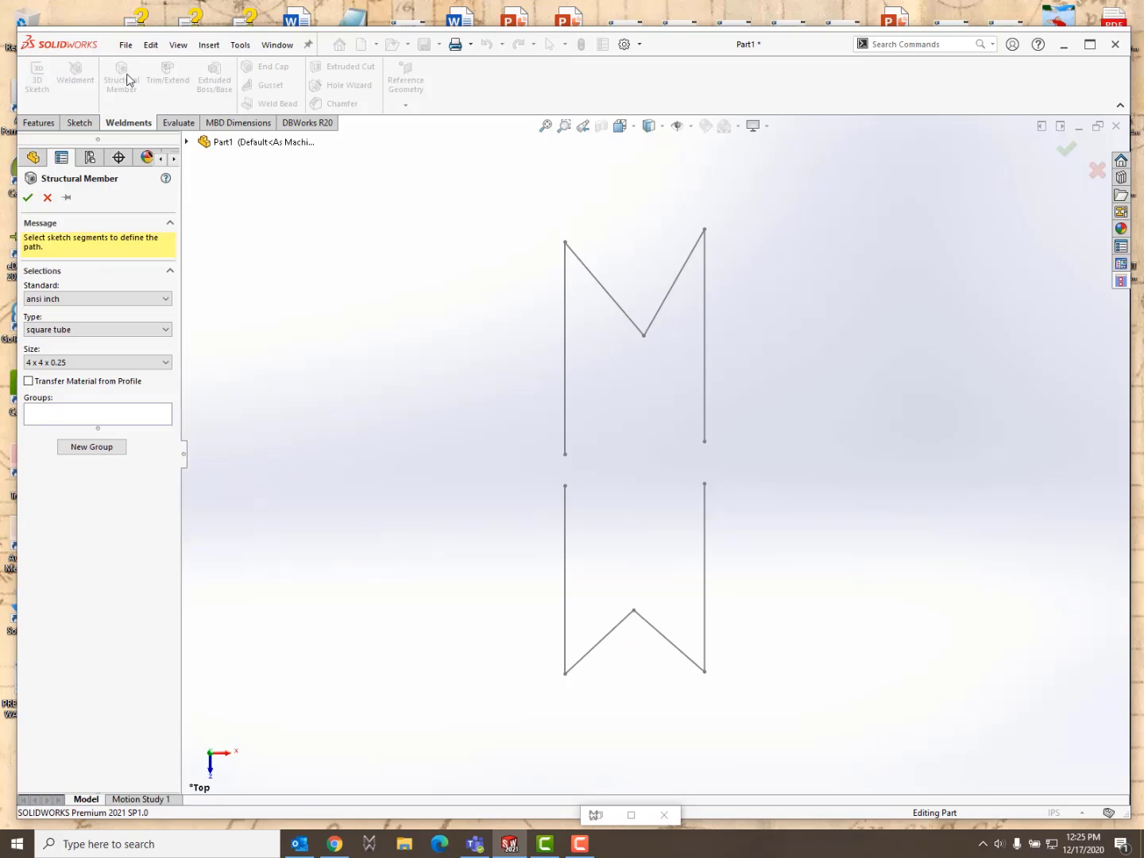
{"action": "left_click", "coordinate": [167, 299]}
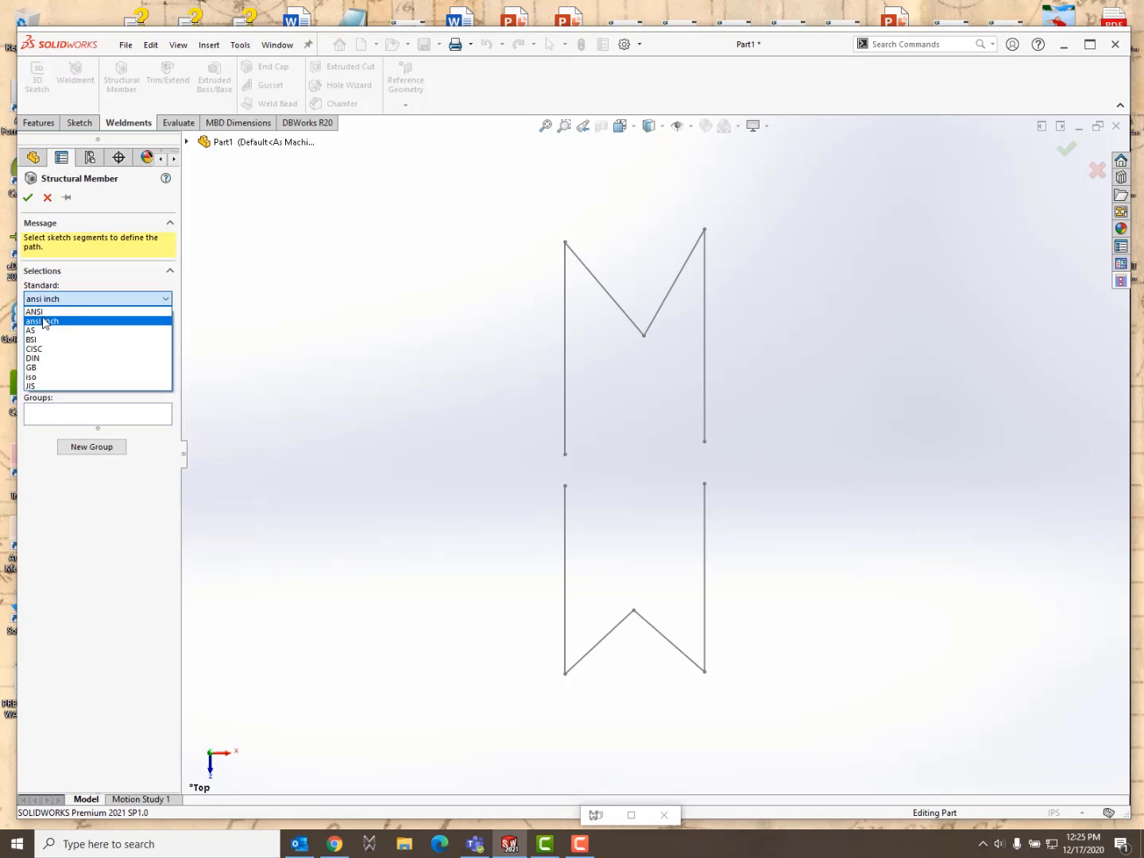
{"action": "left_click", "coordinate": [45, 311]}
{"action": "left_click", "coordinate": [75, 300]}
{"action": "left_click", "coordinate": [85, 324]}
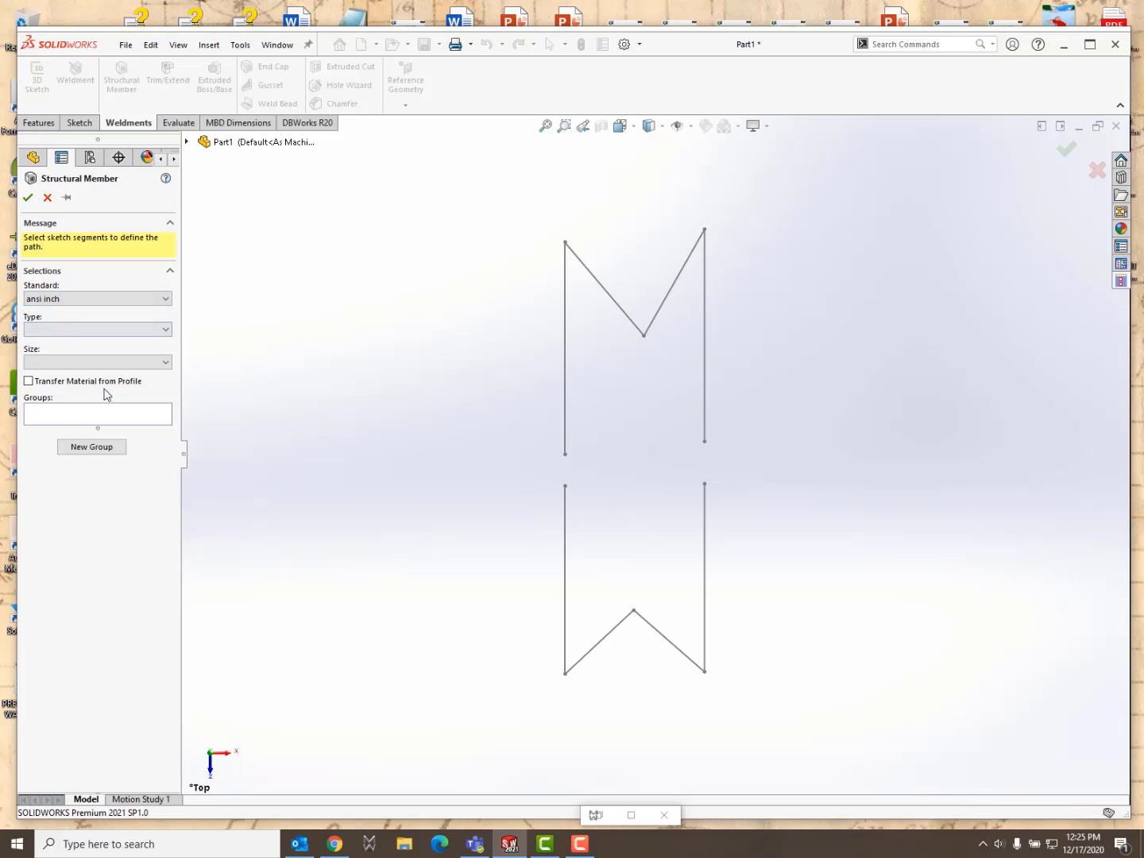
{"action": "left_click", "coordinate": [166, 330]}
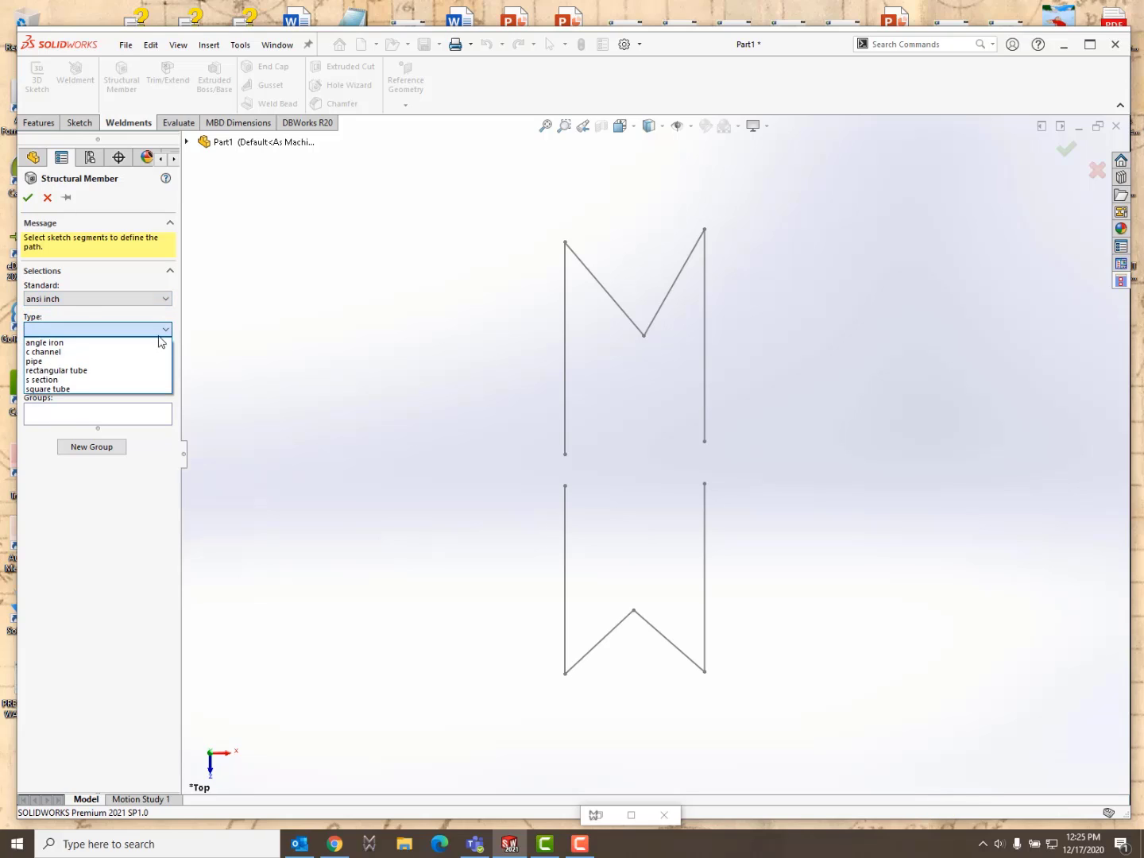
{"action": "left_click", "coordinate": [62, 371]}
{"action": "left_click", "coordinate": [168, 363]}
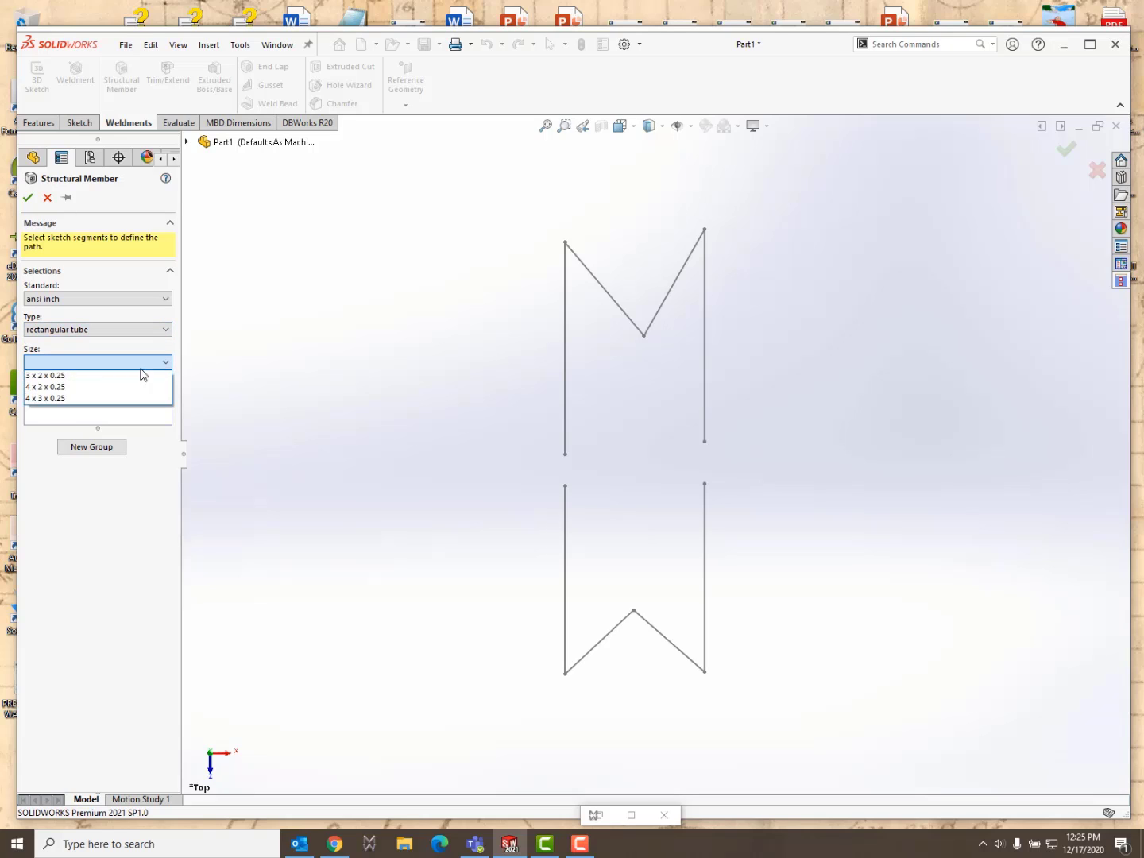
{"action": "left_click", "coordinate": [64, 376]}
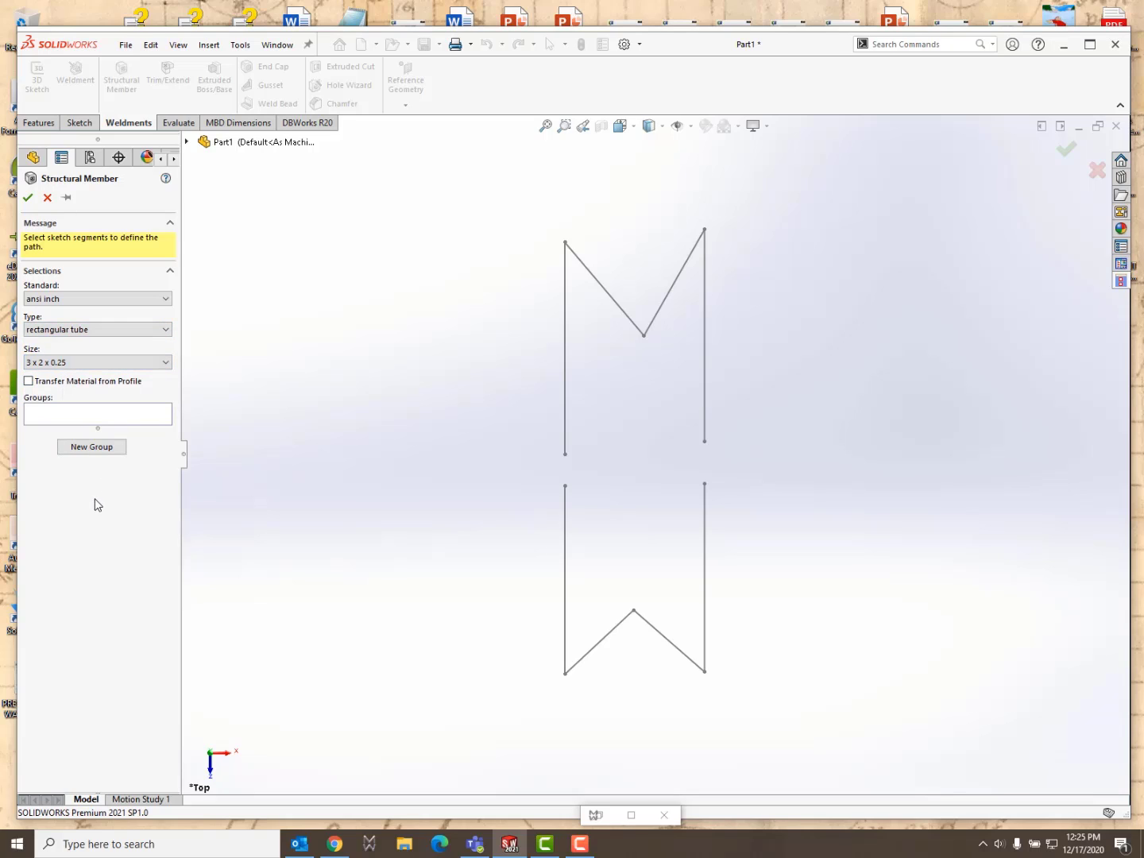
Build the rectangular tube member along all four lines of the upper M outline
{"action": "left_click", "coordinate": [566, 365]}
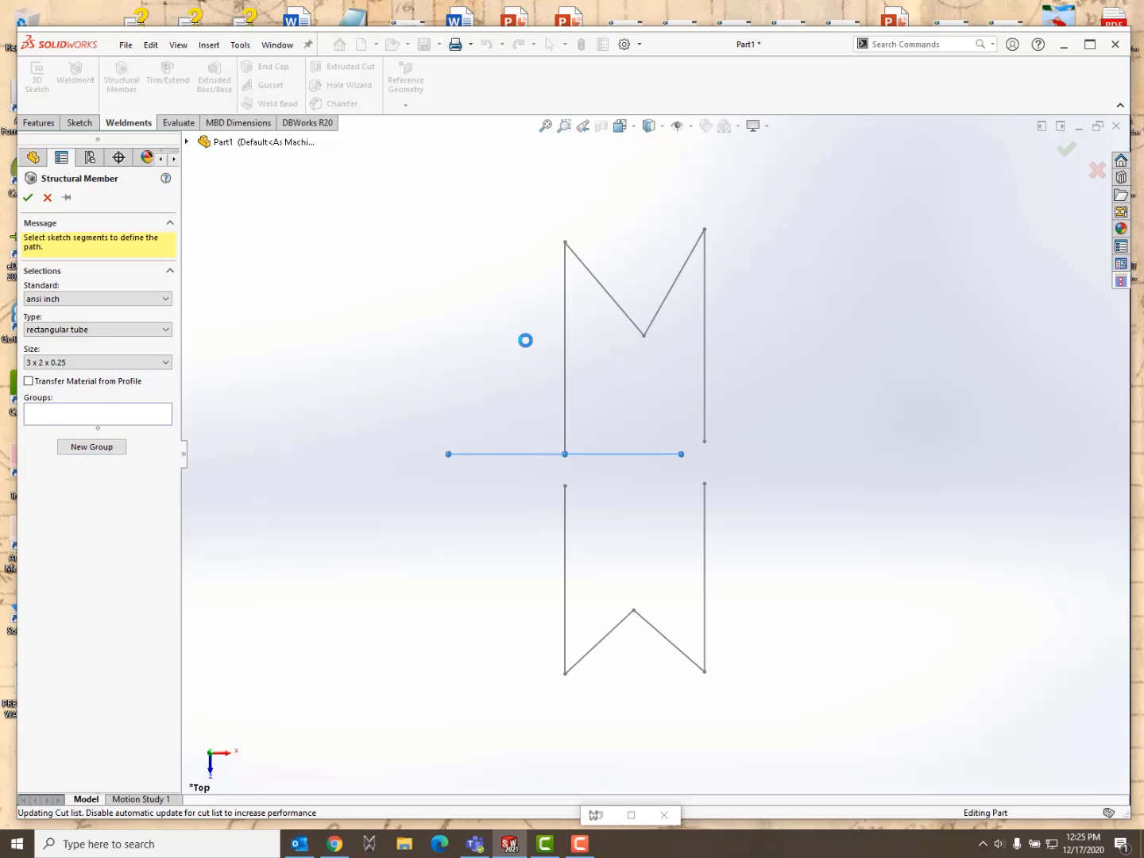
{"action": "left_click", "coordinate": [606, 290]}
{"action": "left_click", "coordinate": [665, 300]}
{"action": "left_click", "coordinate": [704, 321]}
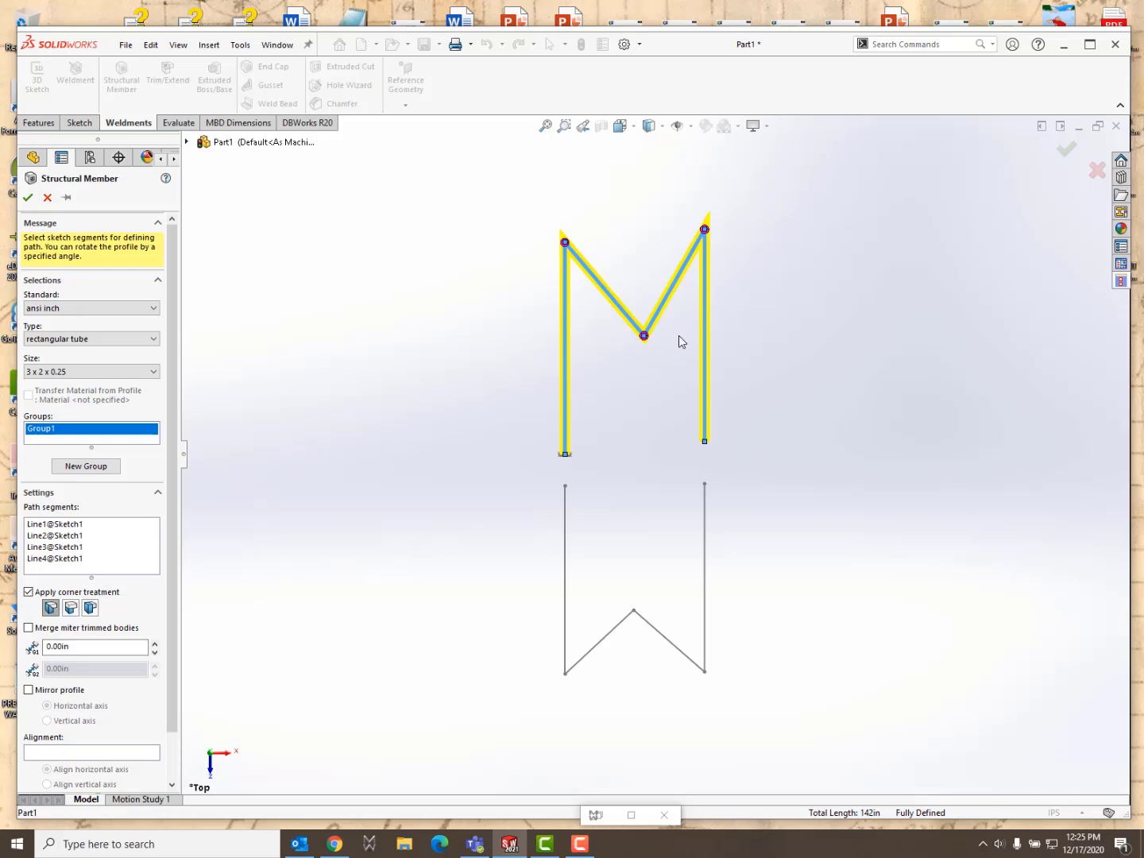
{"action": "left_click", "coordinate": [29, 197]}
Create a second 3 x 2 x 0.25 rectangular tube member along all four lines of the lower W outline
{"action": "left_click", "coordinate": [704, 524]}
{"action": "left_click", "coordinate": [121, 80]}
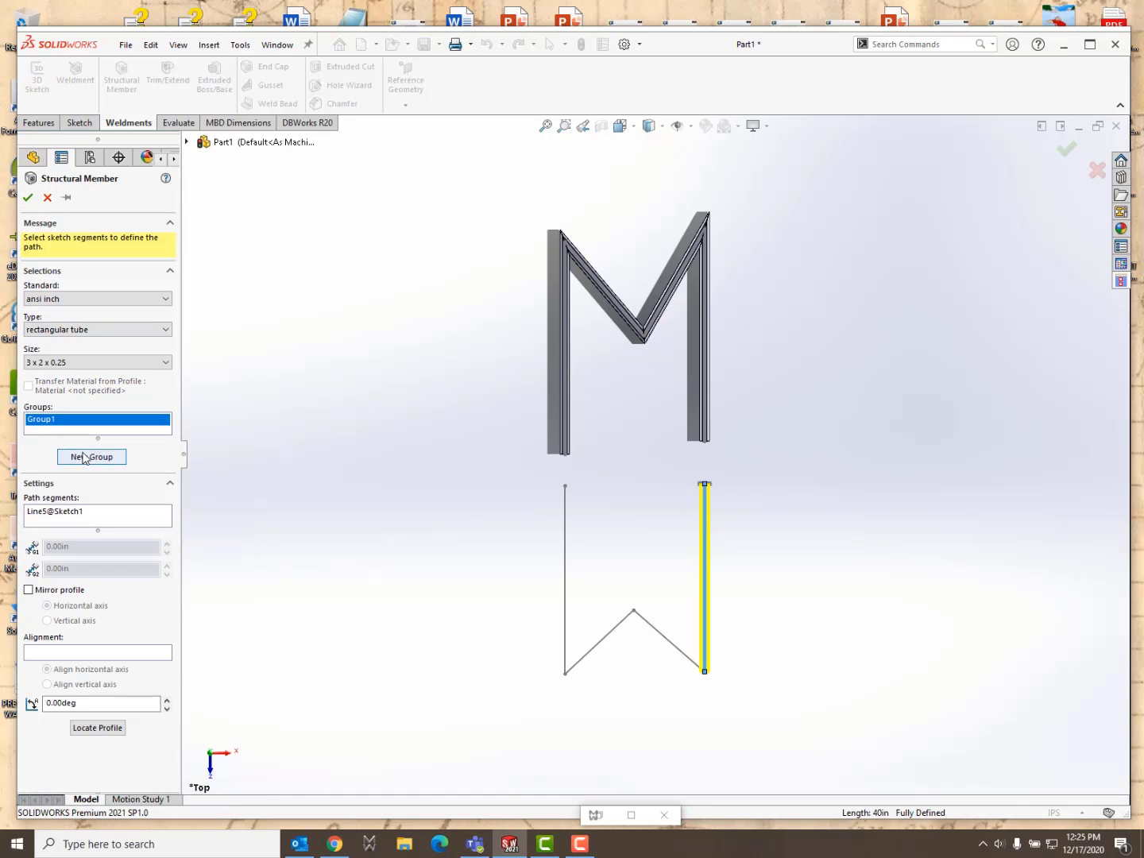
{"action": "left_click", "coordinate": [677, 648]}
{"action": "left_click", "coordinate": [610, 636]}
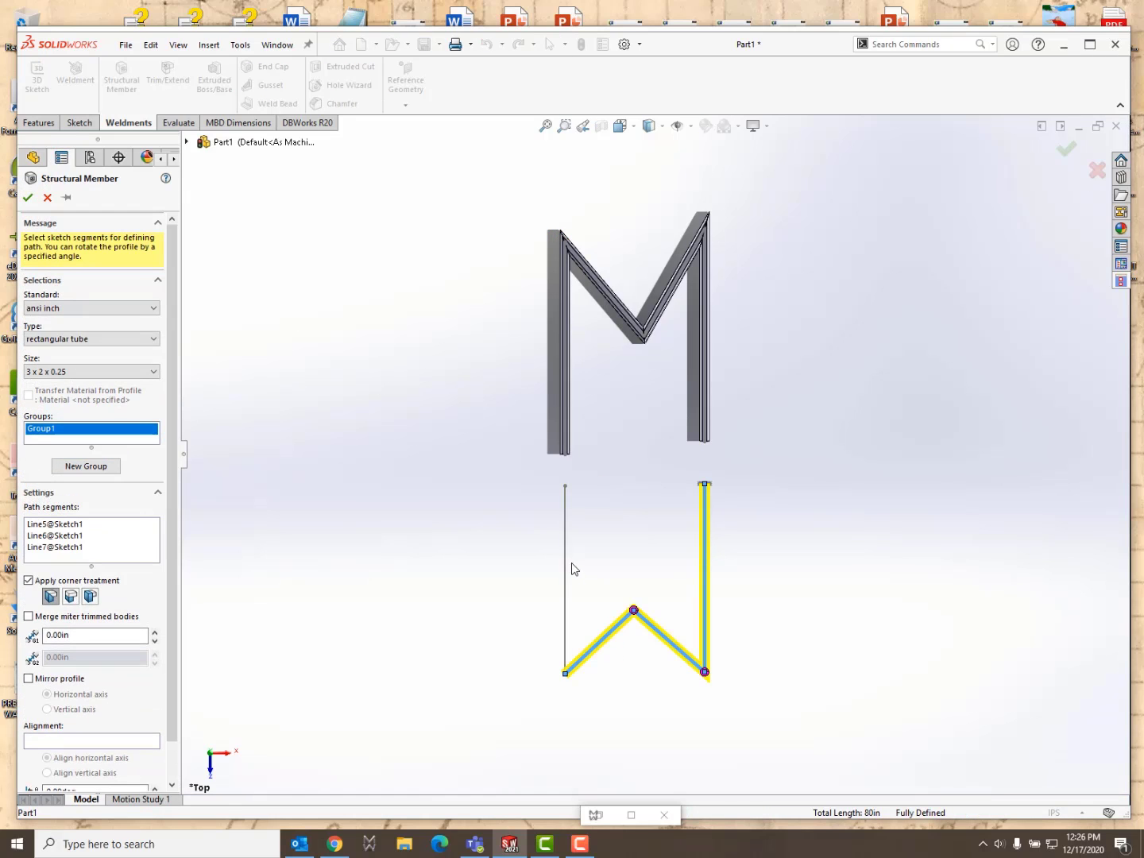
{"action": "left_click", "coordinate": [566, 566]}
{"action": "left_click", "coordinate": [28, 197]}
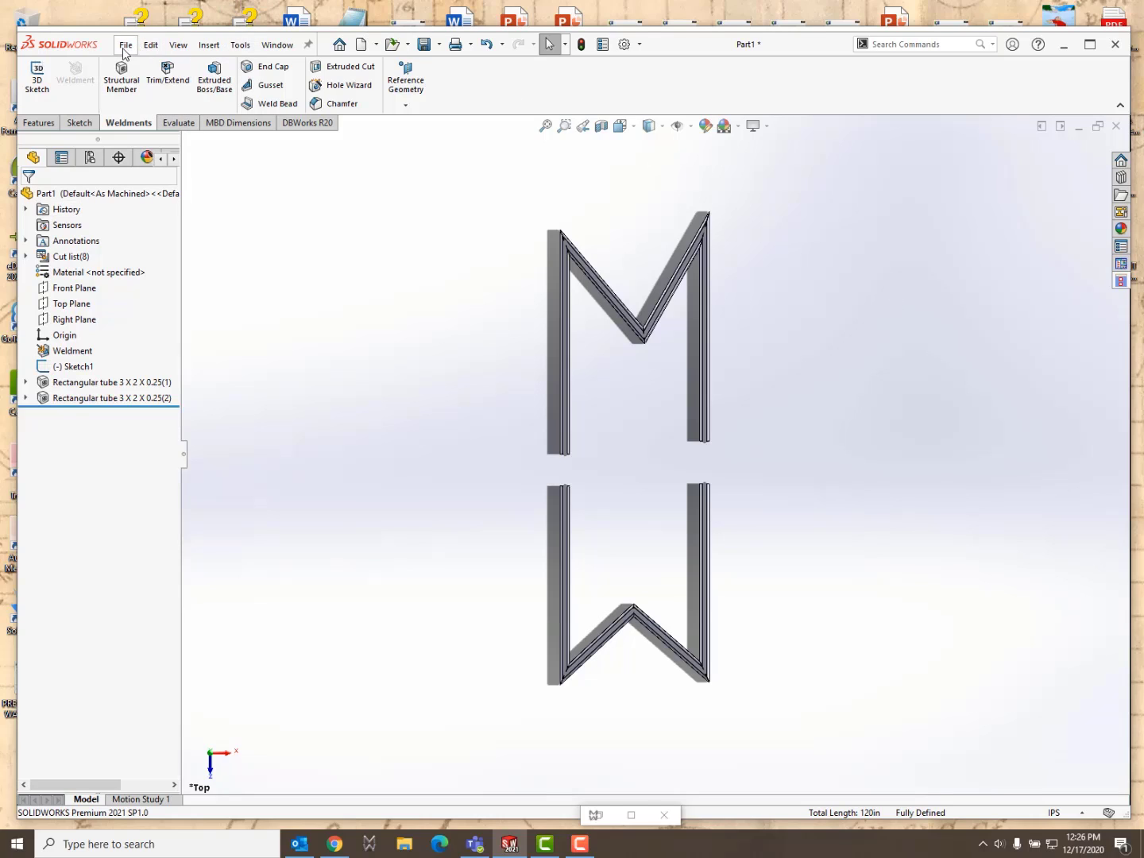
Save the part using the CUST_7209 file format
{"action": "left_click", "coordinate": [425, 45]}
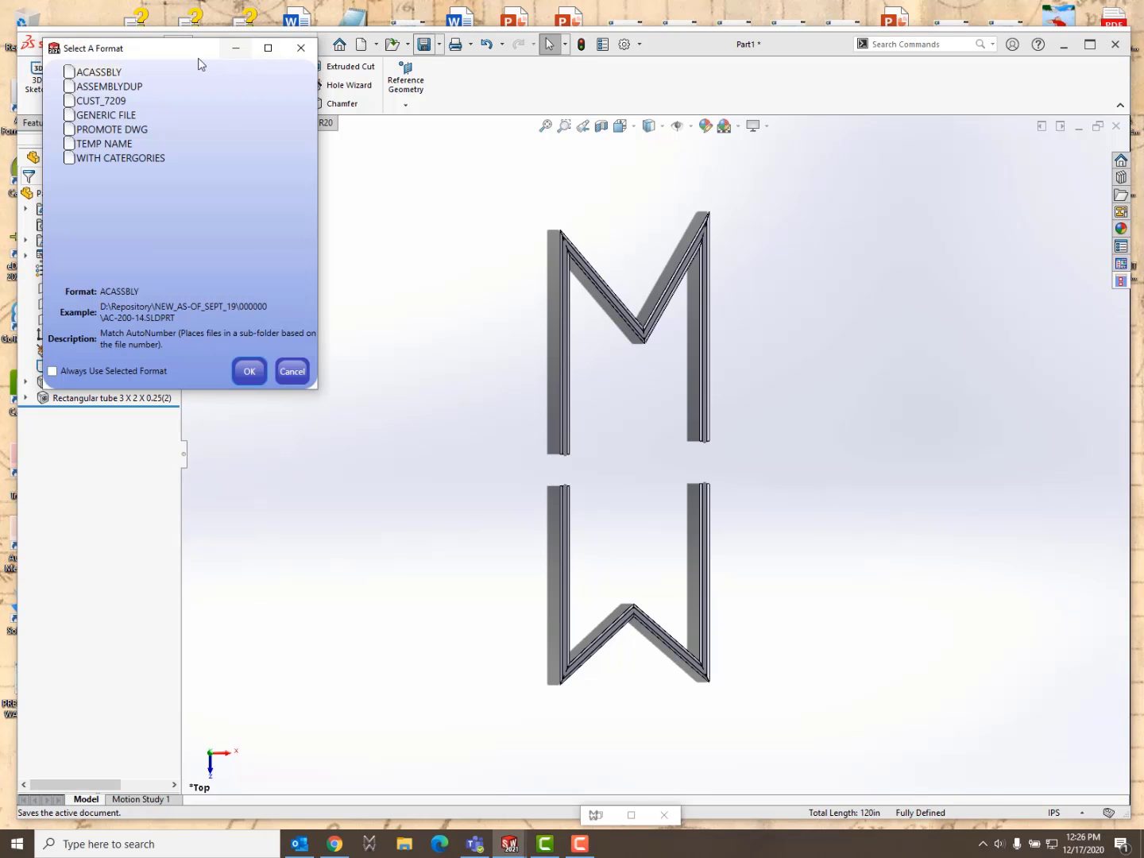
{"action": "left_click_drag", "start_coordinate": [171, 51], "coordinate": [313, 325]}
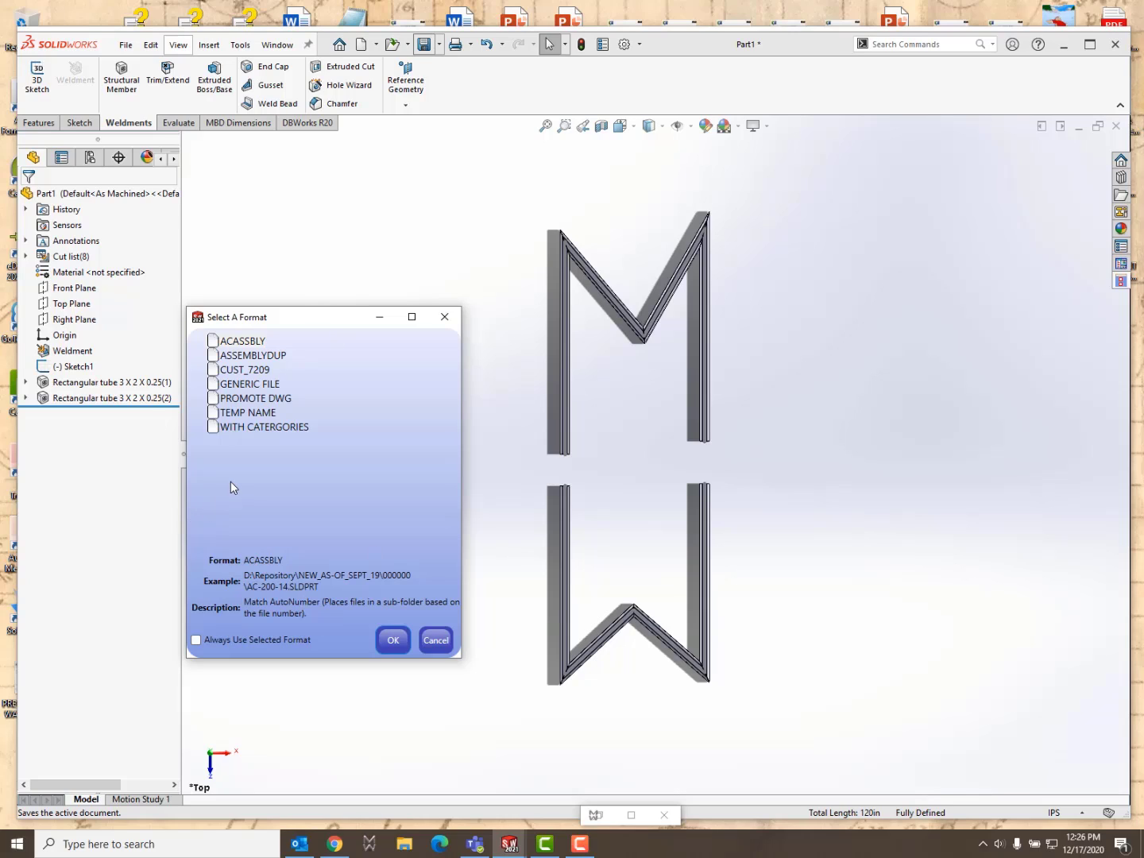
{"action": "left_click", "coordinate": [251, 372]}
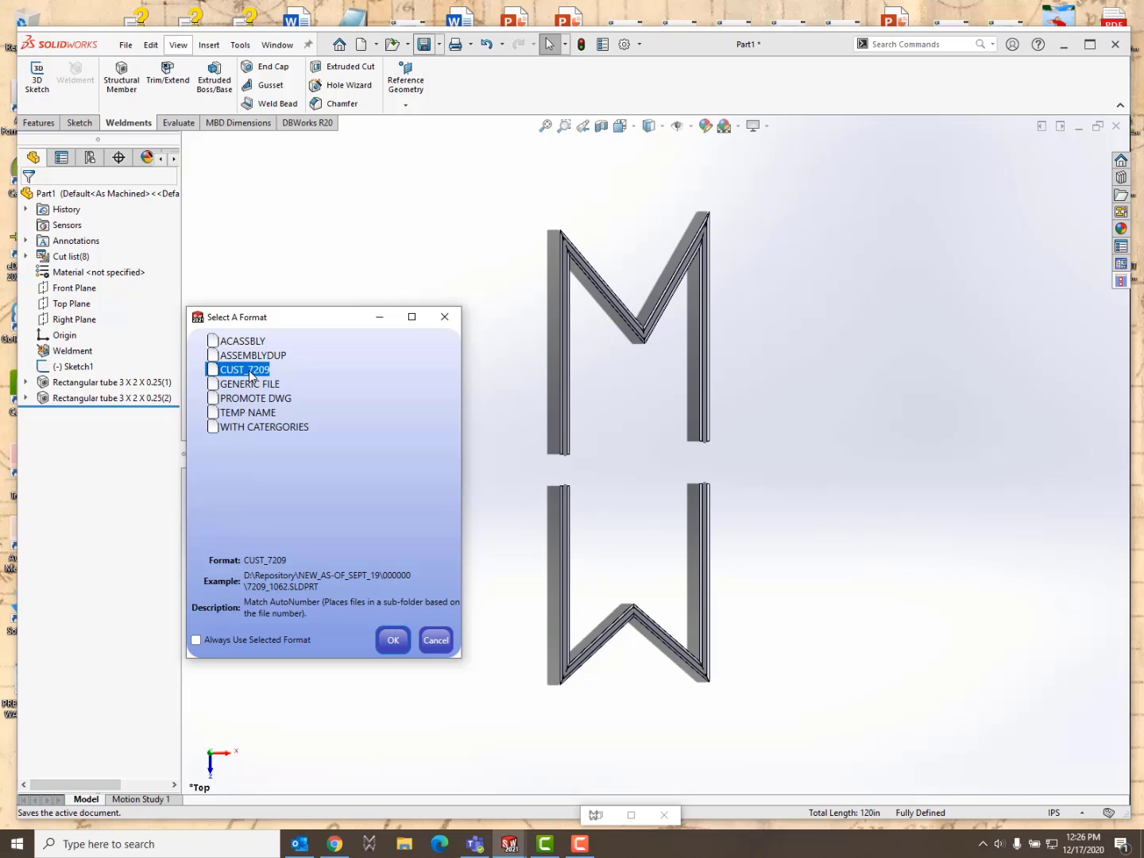
{"action": "left_click", "coordinate": [388, 646]}
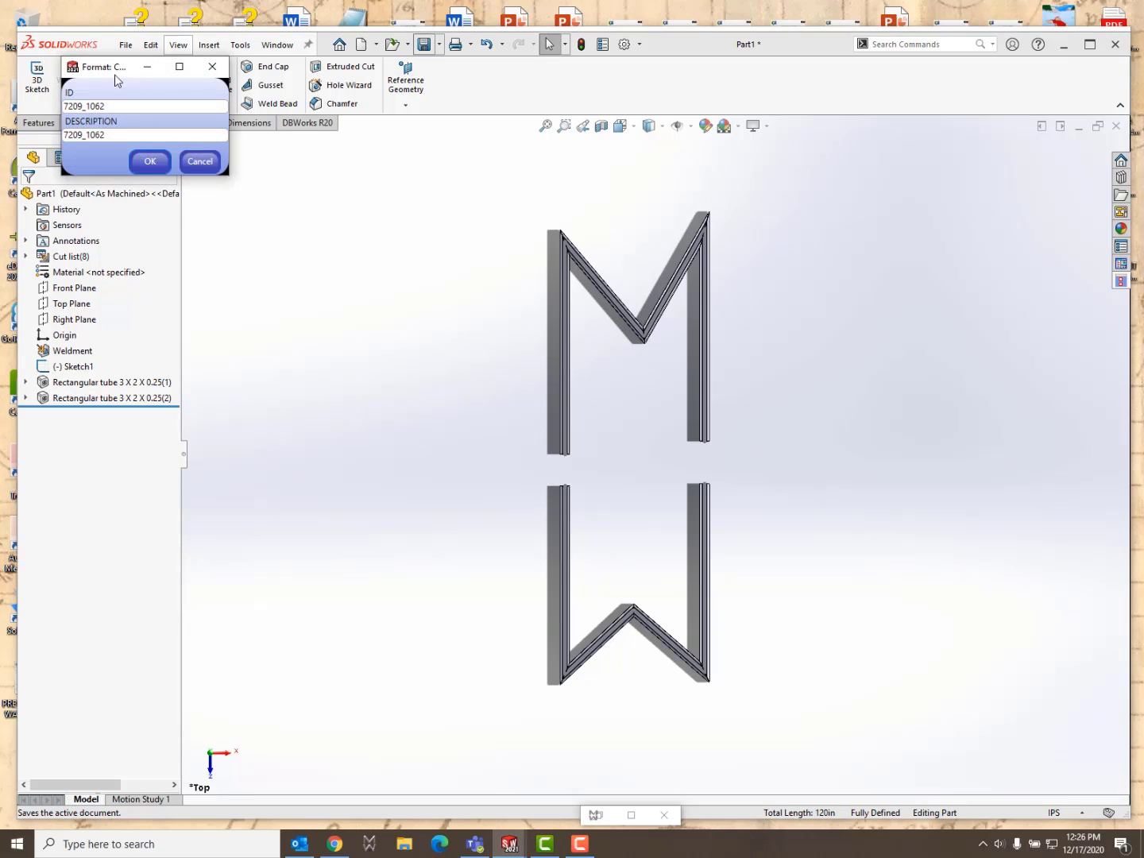
Set the document description to MECHWORKS and save the part record with its ID in the WELDS project
{"action": "left_click_drag", "start_coordinate": [115, 76], "coordinate": [377, 309]}
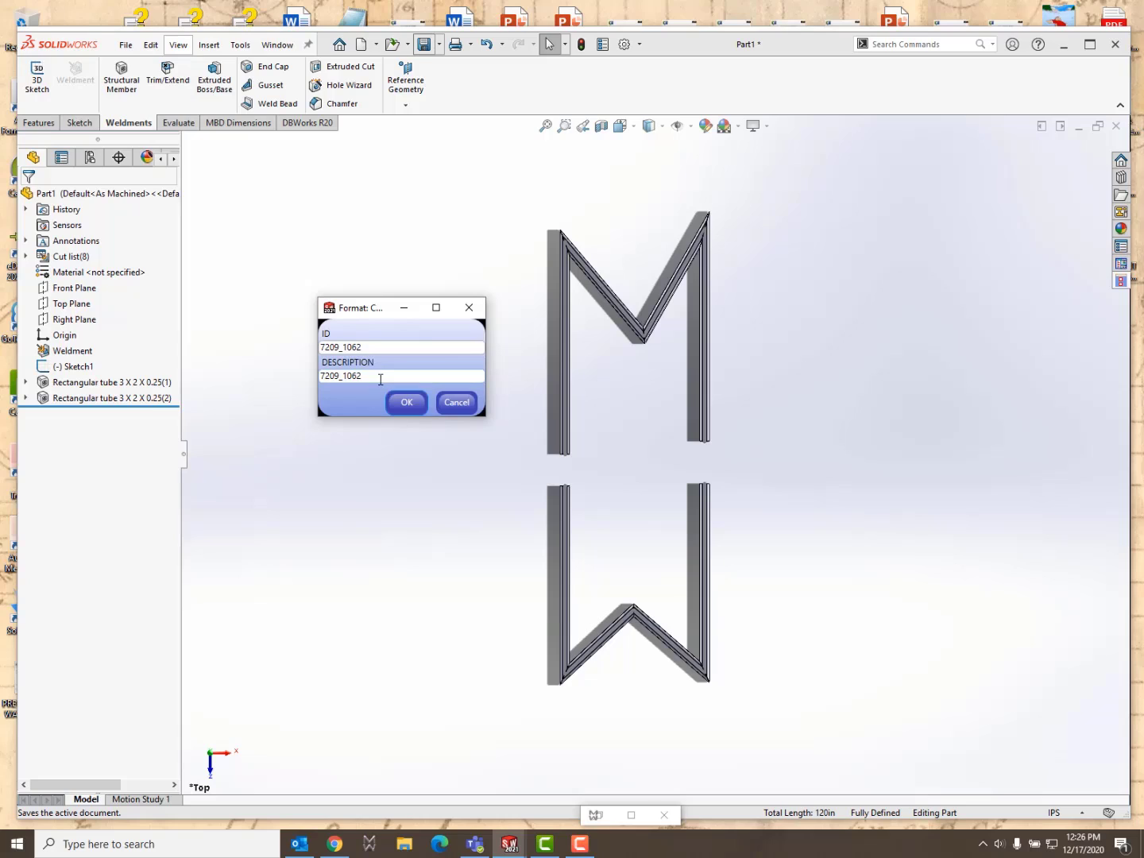
{"action": "left_click_drag", "start_coordinate": [378, 375], "coordinate": [305, 389]}
{"action": "type", "text": "MECHWORKS"}
{"action": "left_click", "coordinate": [406, 403]}
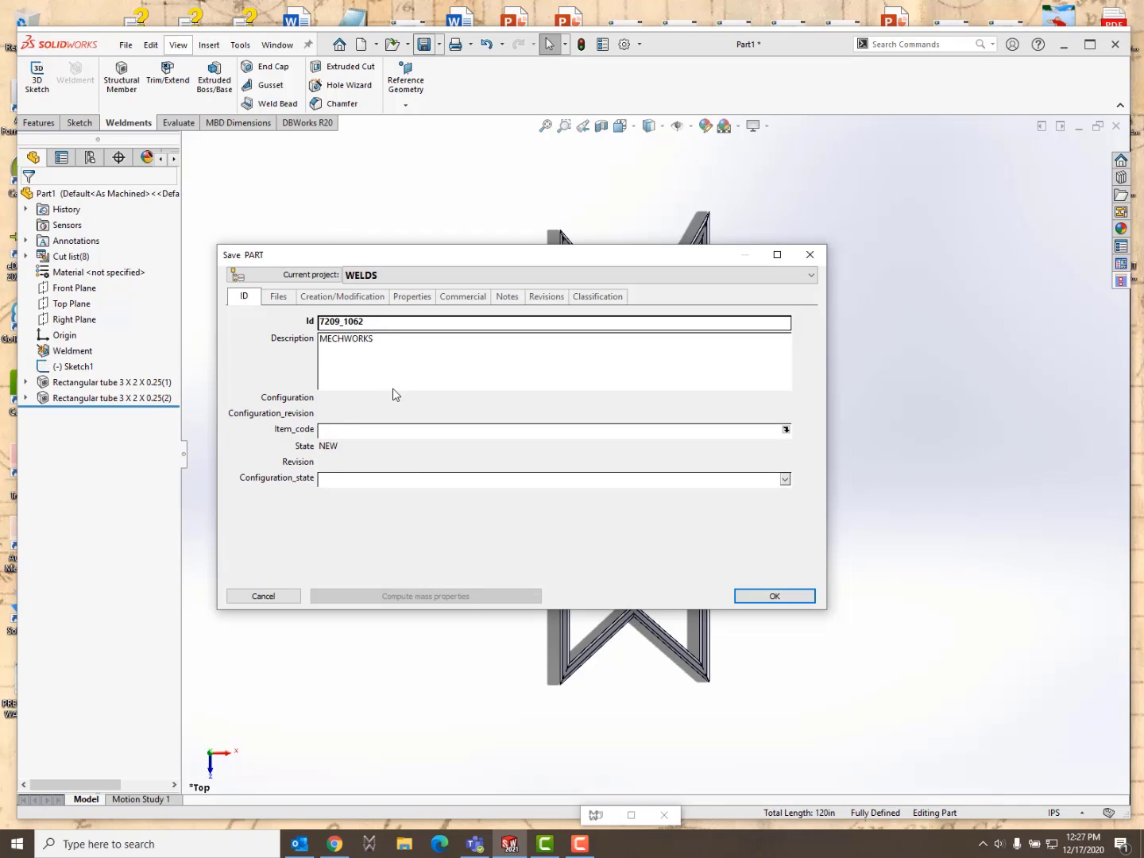
{"action": "left_click", "coordinate": [775, 597]}
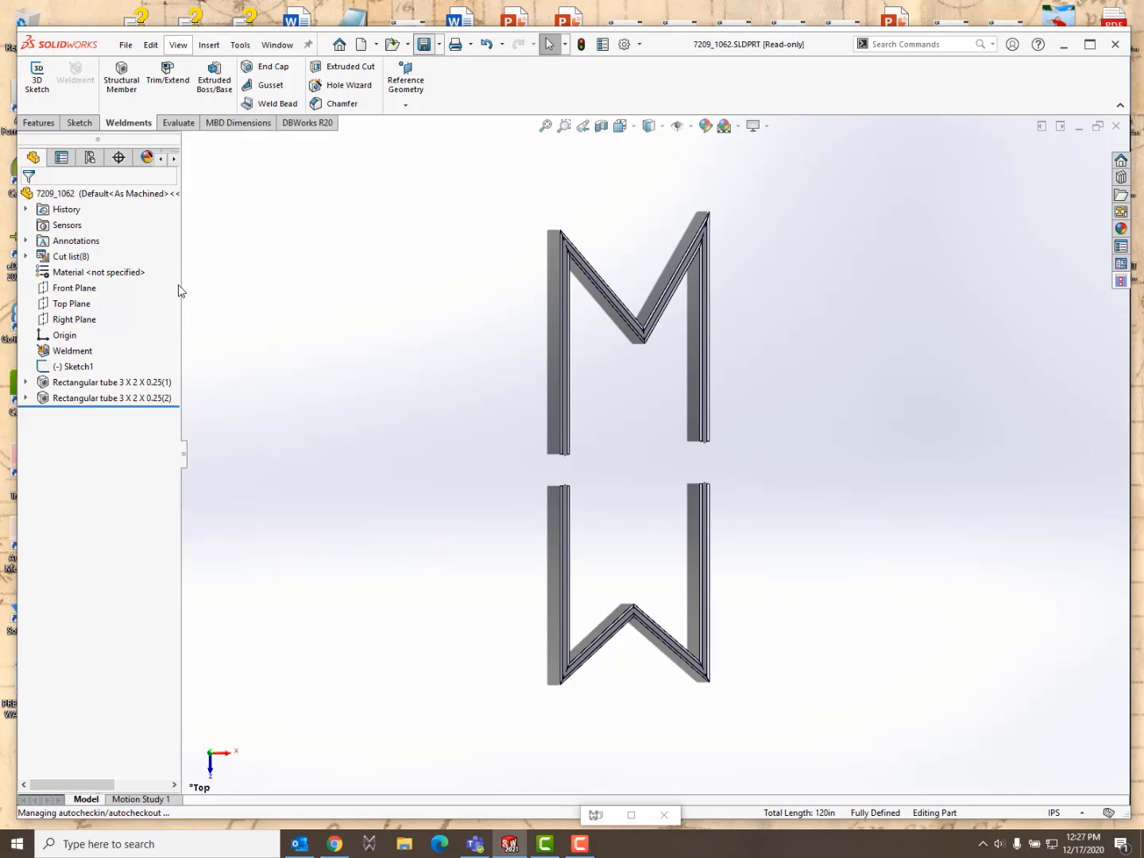
Show the DBWorks tree of the saved part with its columns visible, and fit the model in the view
{"action": "left_click_drag", "start_coordinate": [183, 295], "coordinate": [222, 294]}
{"action": "left_click", "coordinate": [175, 157]}
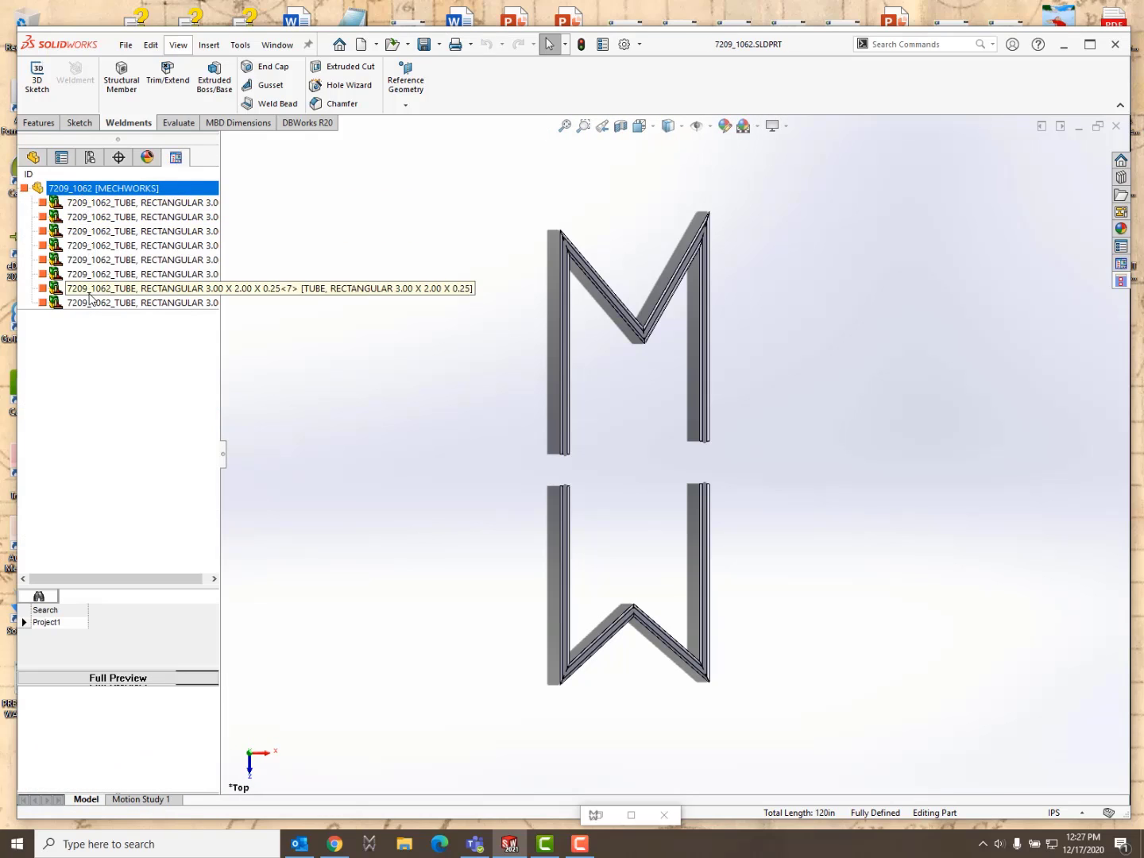
{"action": "left_click_drag", "start_coordinate": [220, 352], "coordinate": [470, 390]}
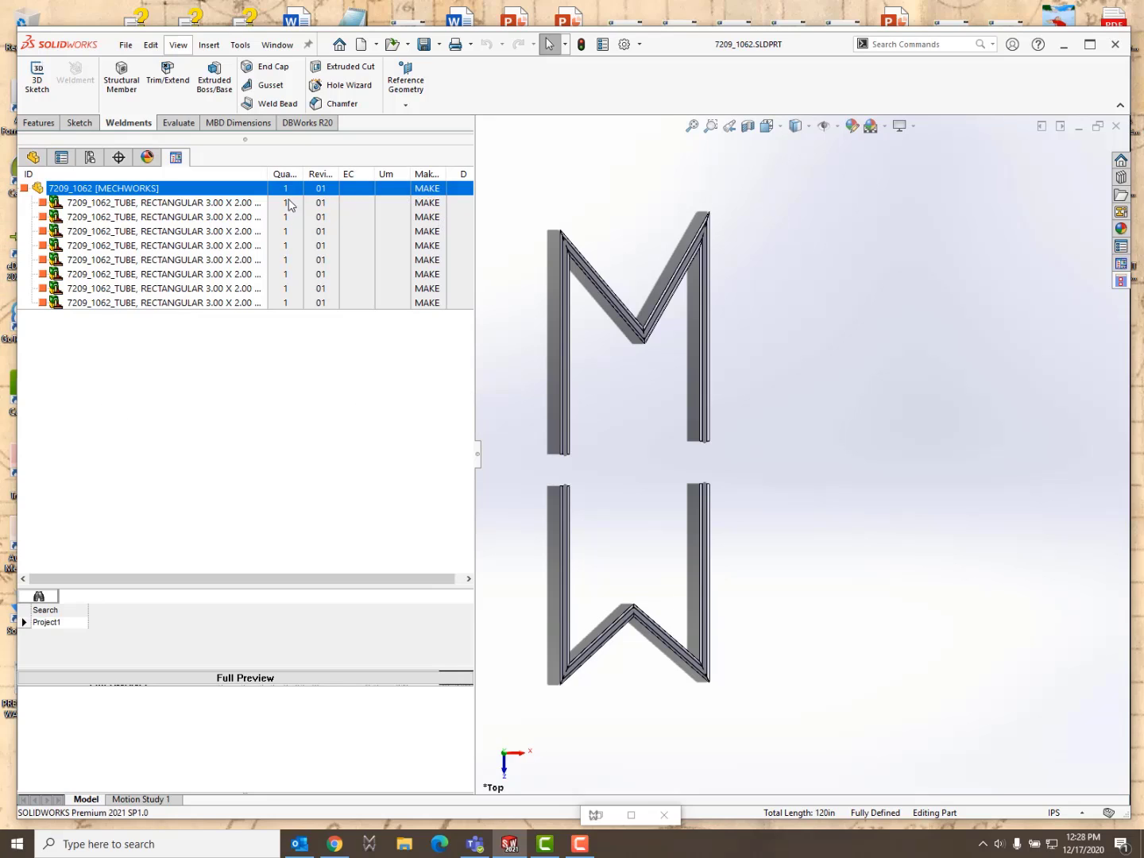
{"action": "left_click_drag", "start_coordinate": [268, 174], "coordinate": [223, 174]}
{"action": "left_click_drag", "start_coordinate": [475, 232], "coordinate": [436, 246]}
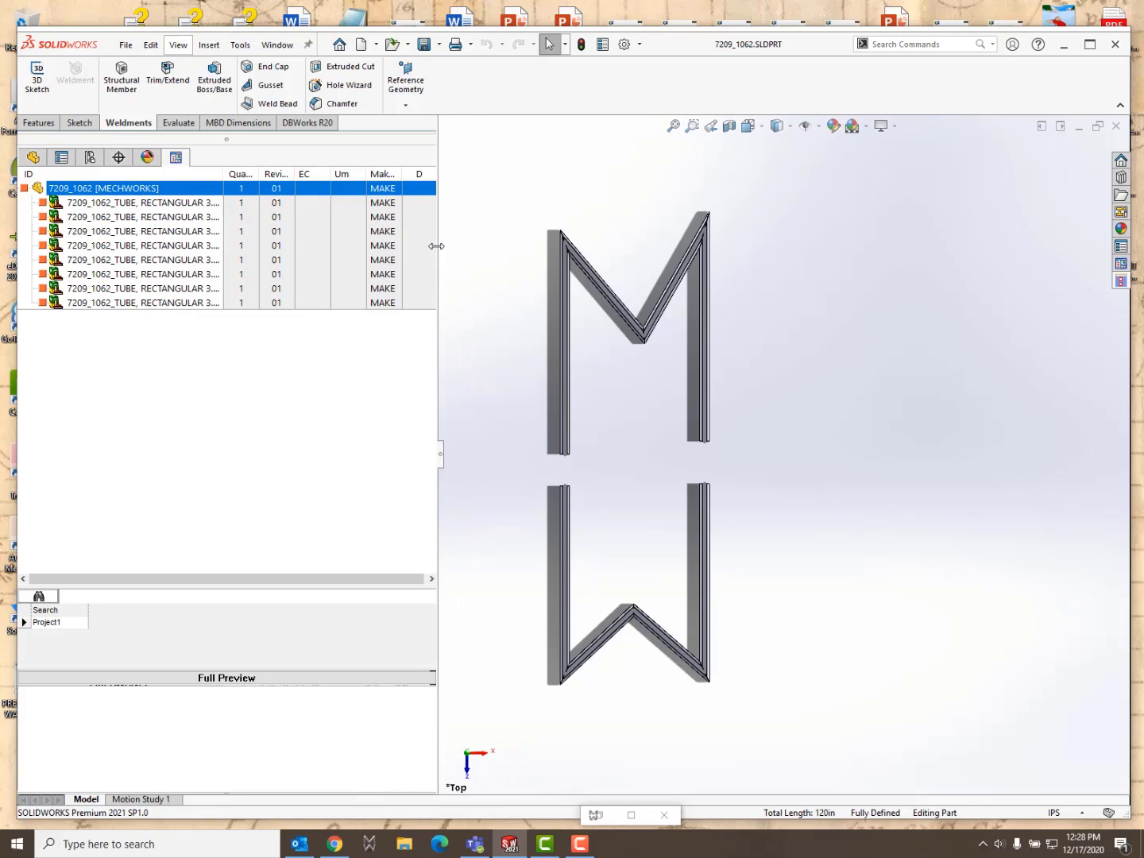
{"action": "left_click", "coordinate": [674, 125]}
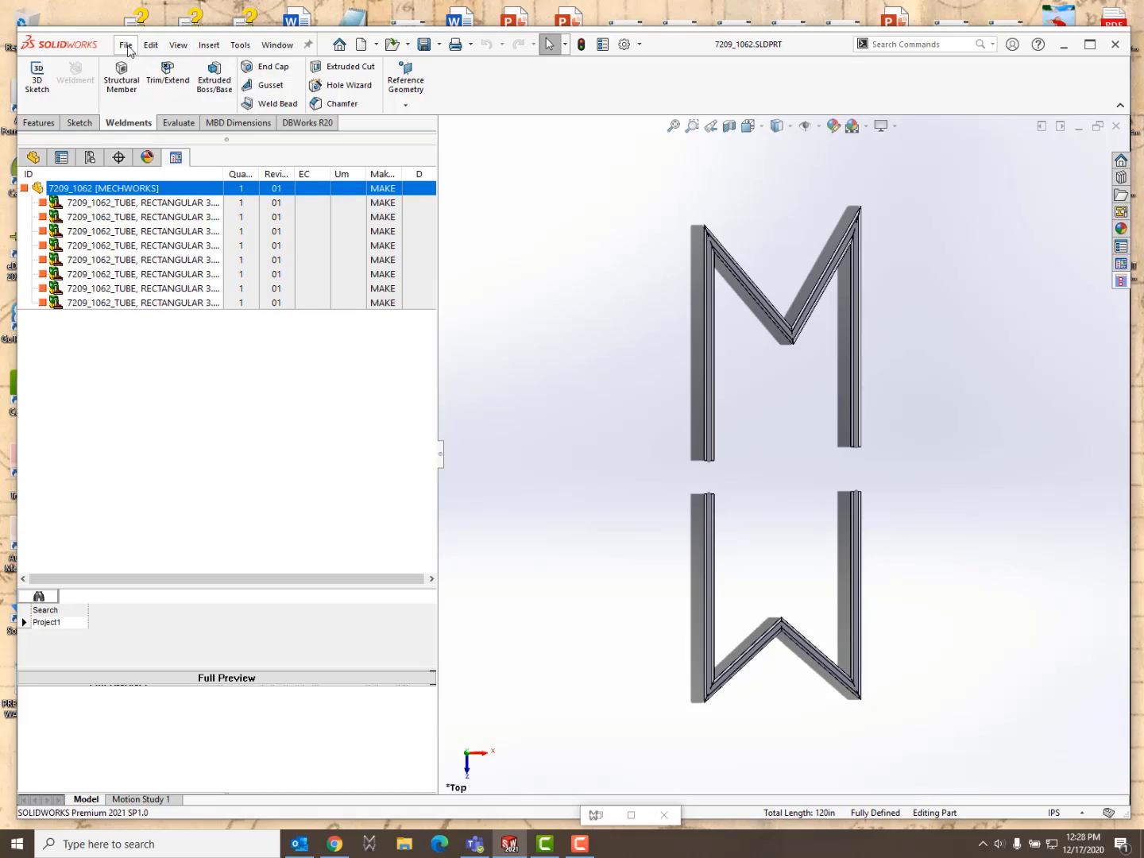
Assign the AISI 304 steel material to the part
{"action": "left_click", "coordinate": [150, 44]}
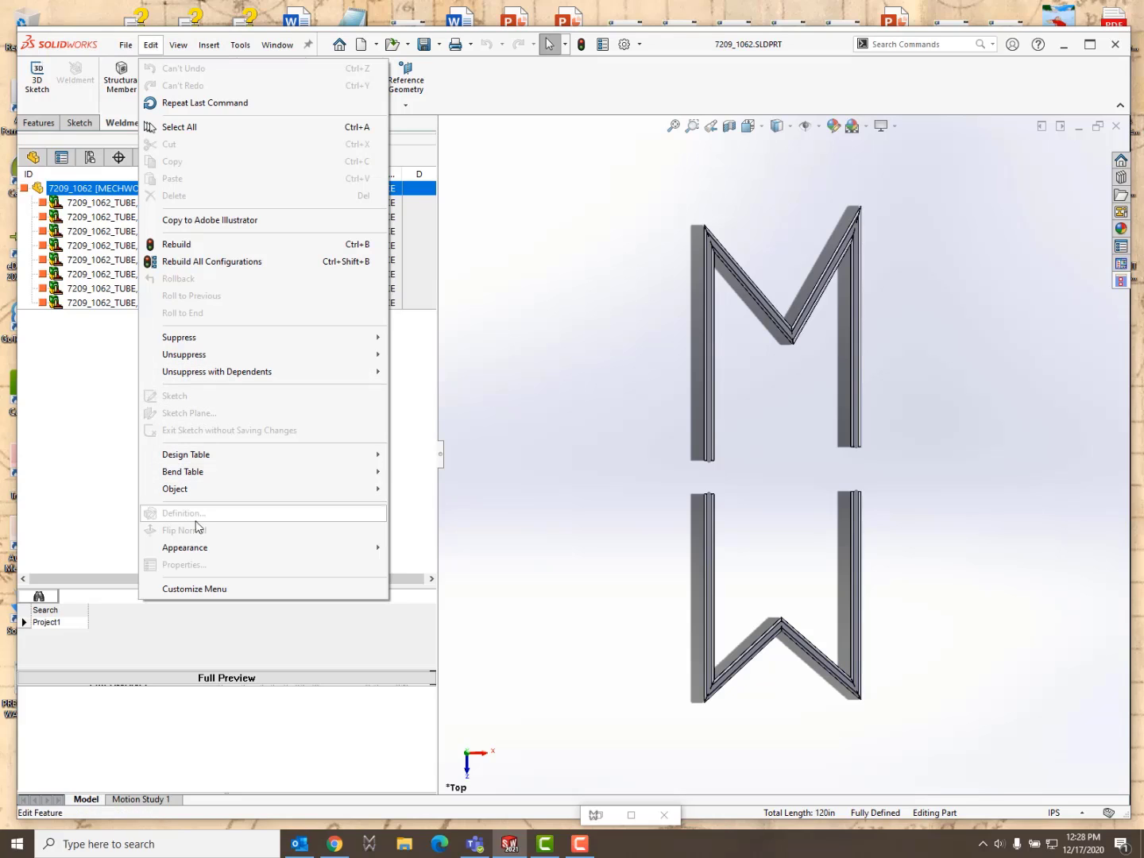
{"action": "mouse_move", "coordinate": [186, 548]}
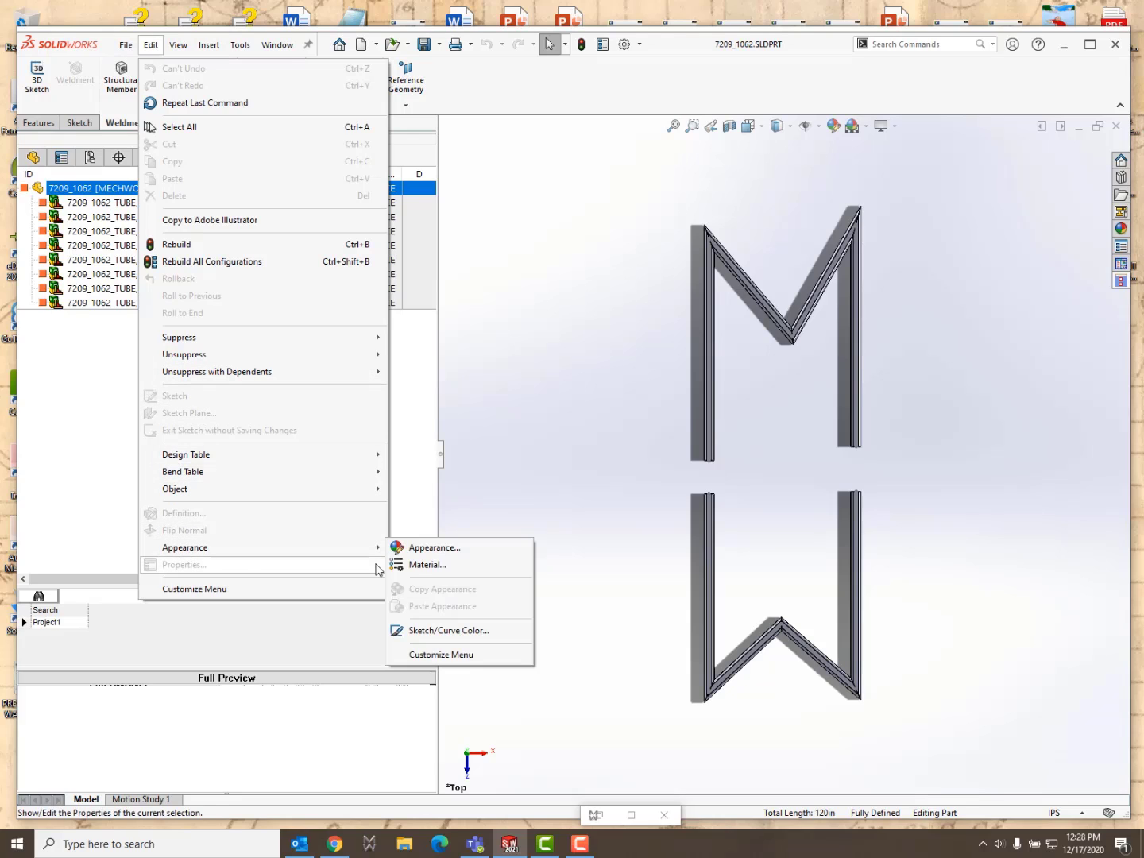
{"action": "left_click", "coordinate": [413, 564]}
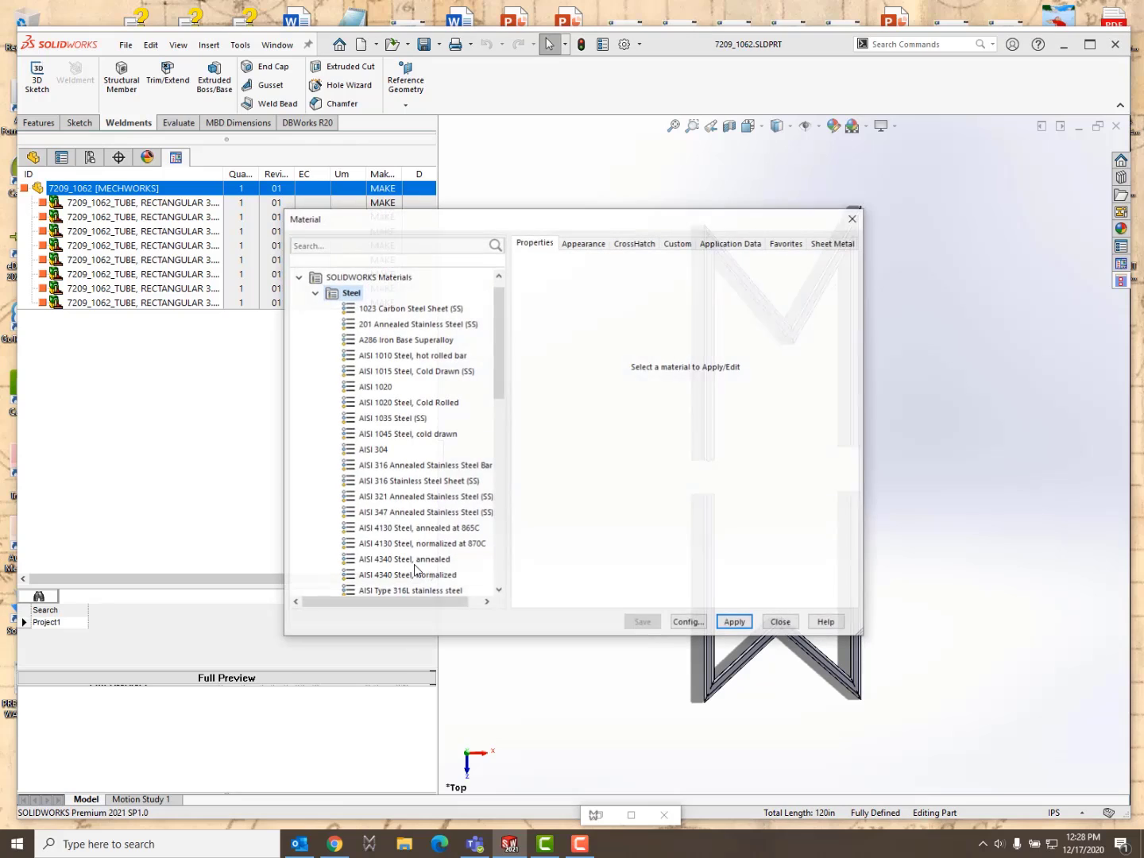
{"action": "left_click", "coordinate": [370, 449]}
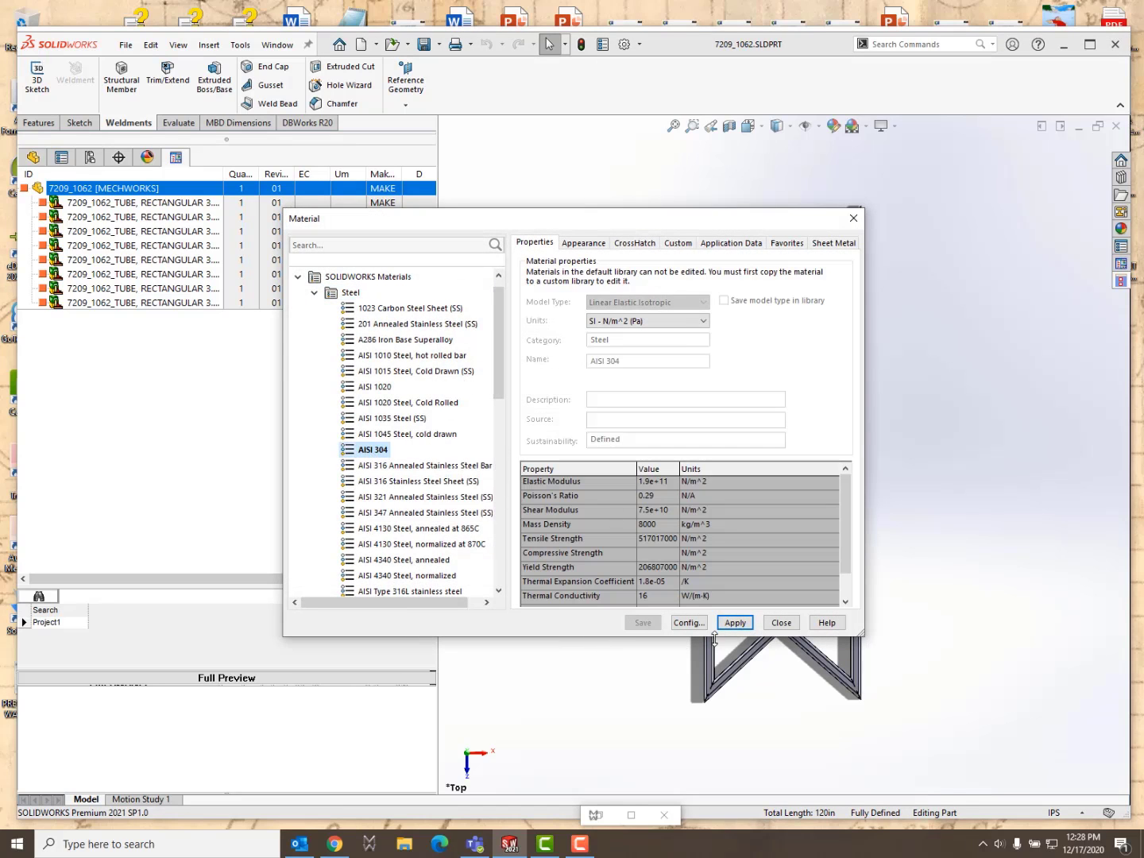
{"action": "left_click", "coordinate": [737, 623]}
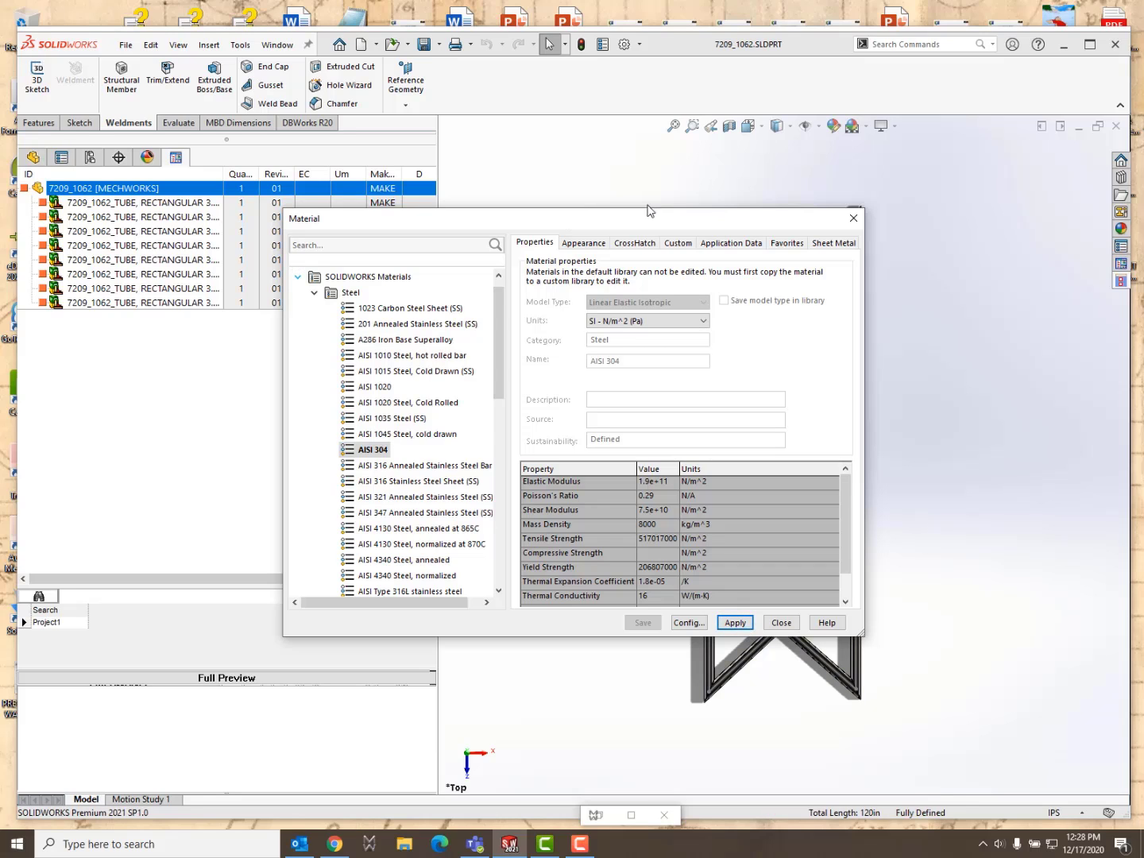
{"action": "left_click", "coordinate": [854, 217]}
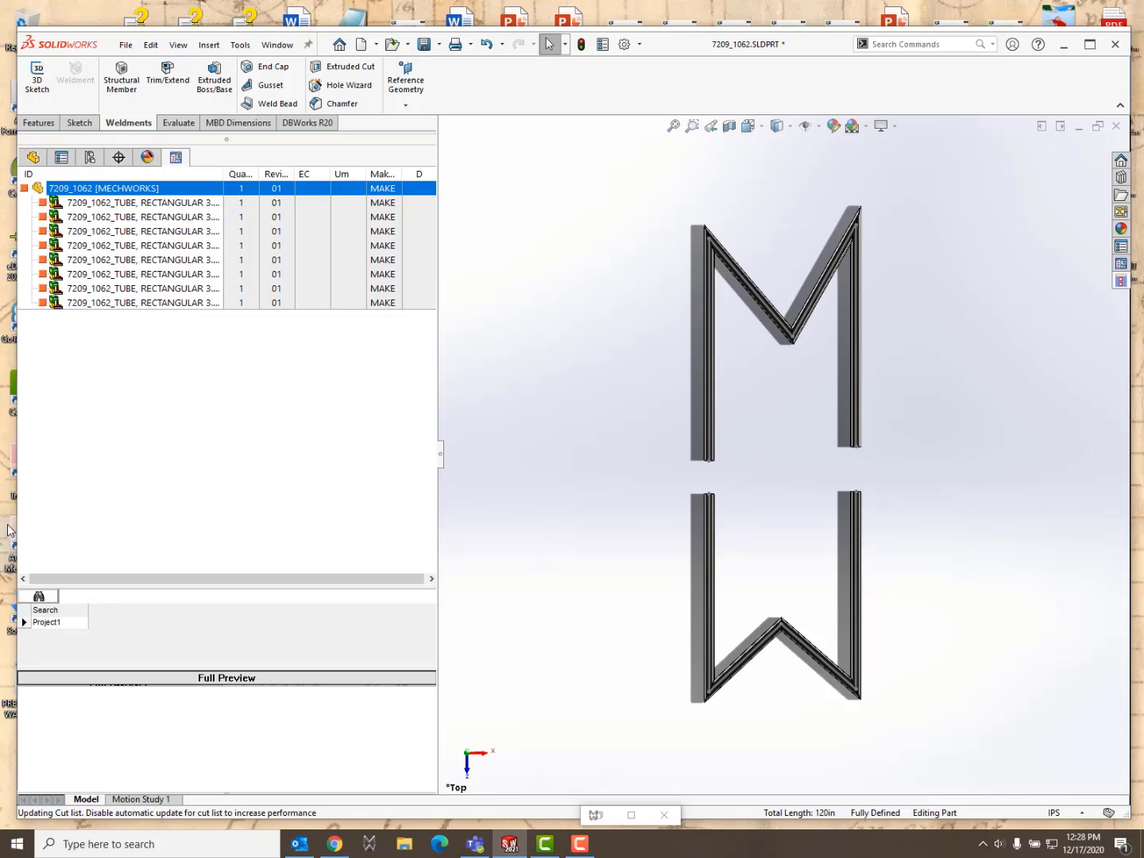
Save the part and create a drawing from it on the MW-2019__a2-iso sheet format
{"action": "left_click", "coordinate": [424, 43]}
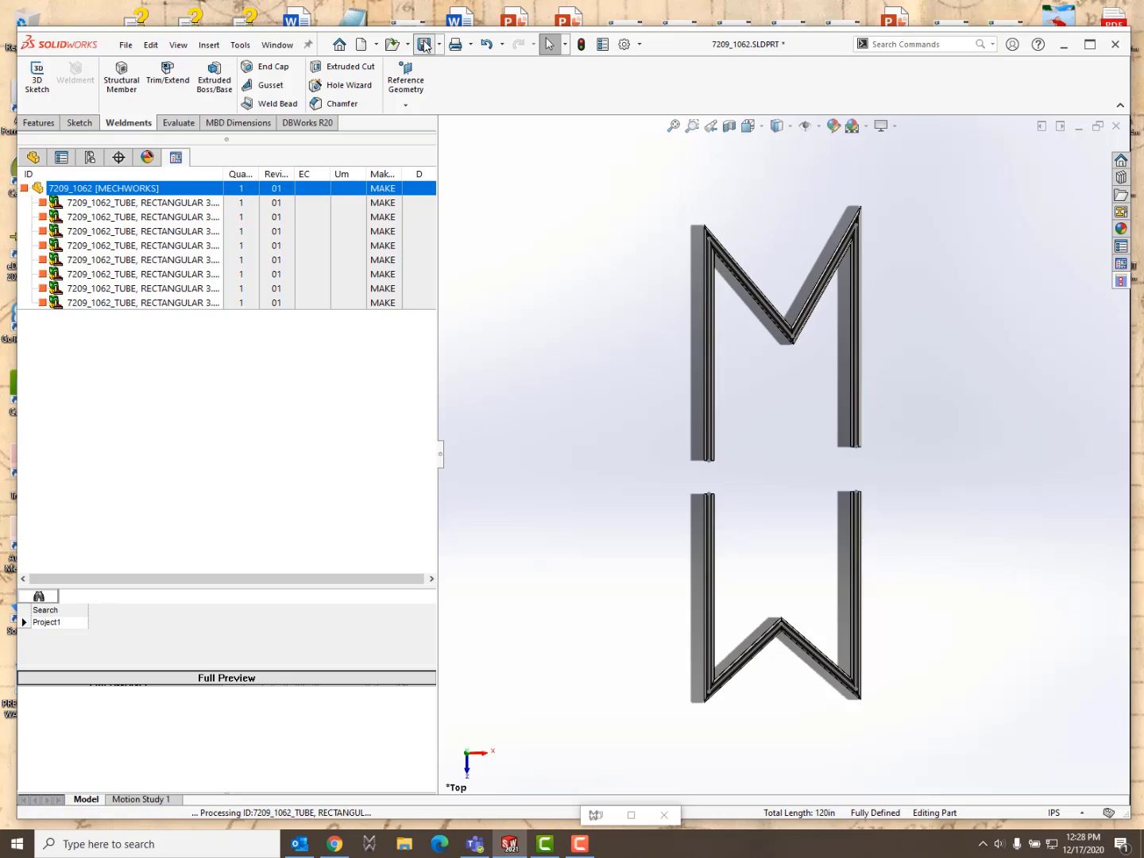
{"action": "left_click", "coordinate": [129, 46]}
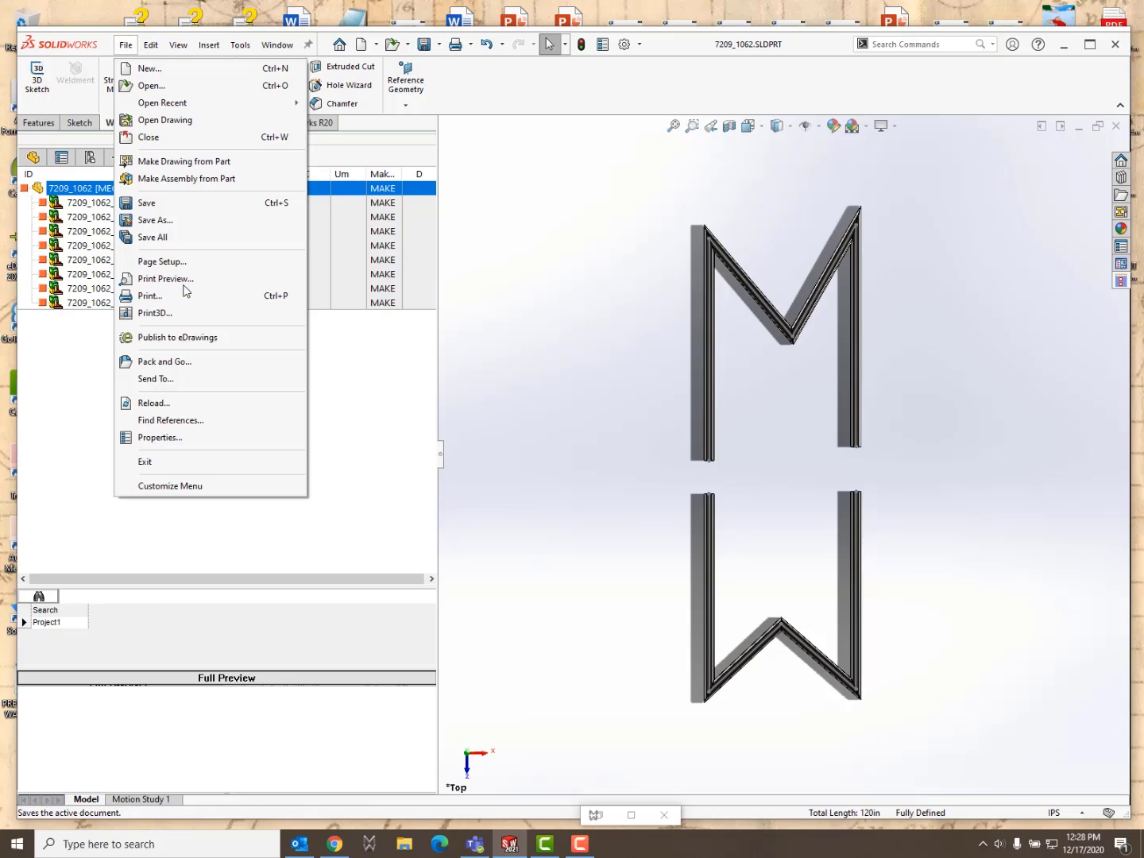
{"action": "left_click", "coordinate": [156, 162]}
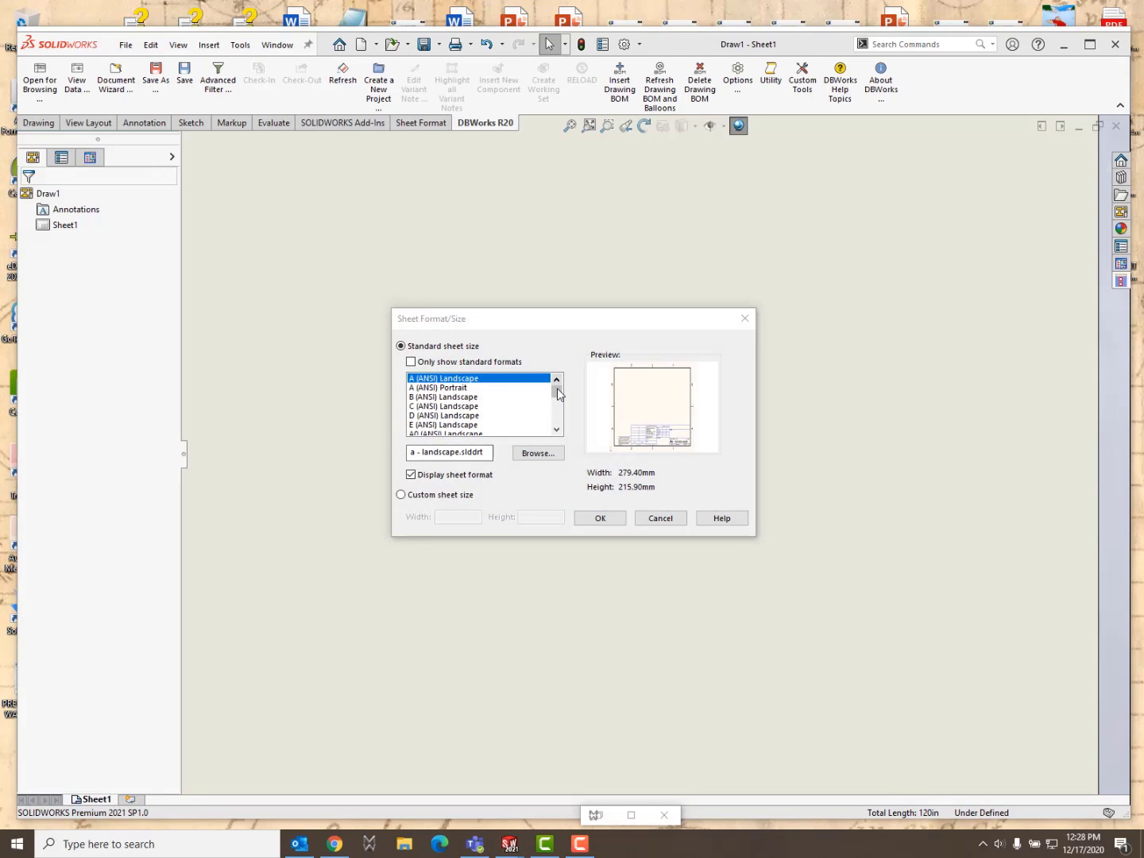
{"action": "left_click_drag", "start_coordinate": [559, 393], "coordinate": [557, 417]}
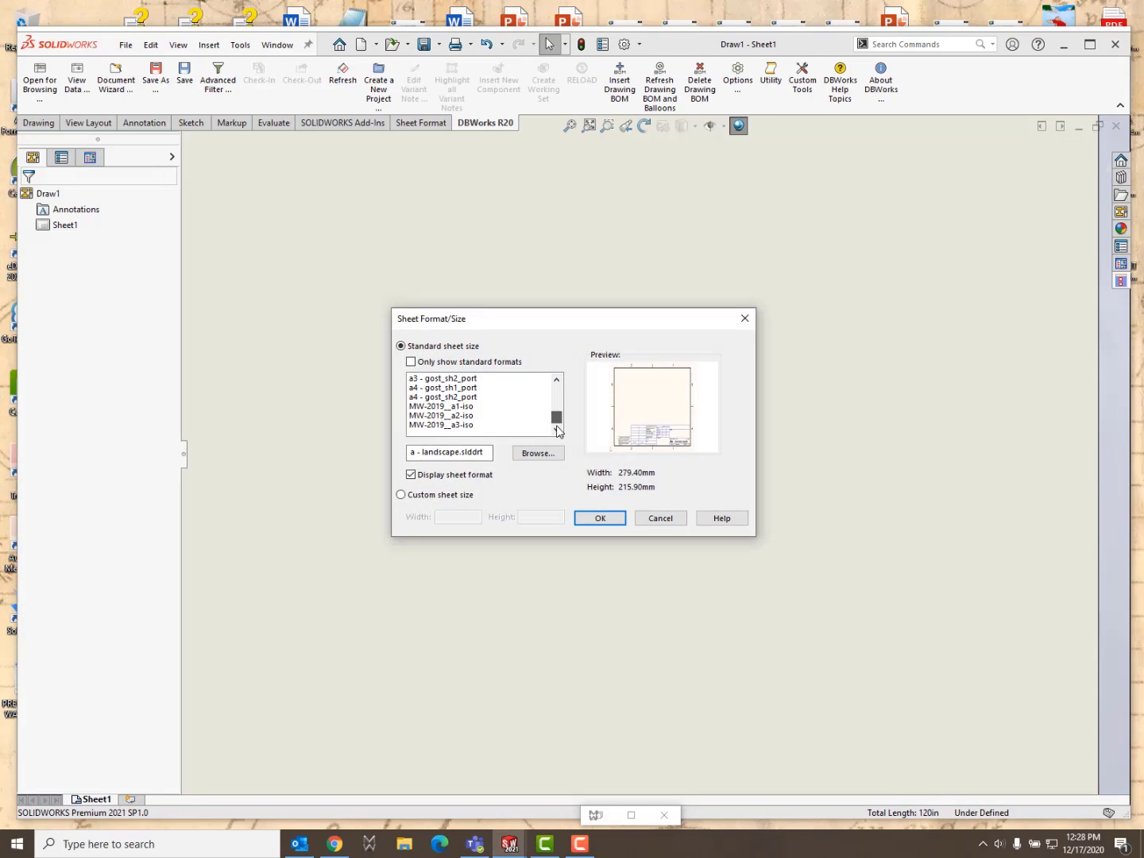
{"action": "left_click", "coordinate": [443, 415]}
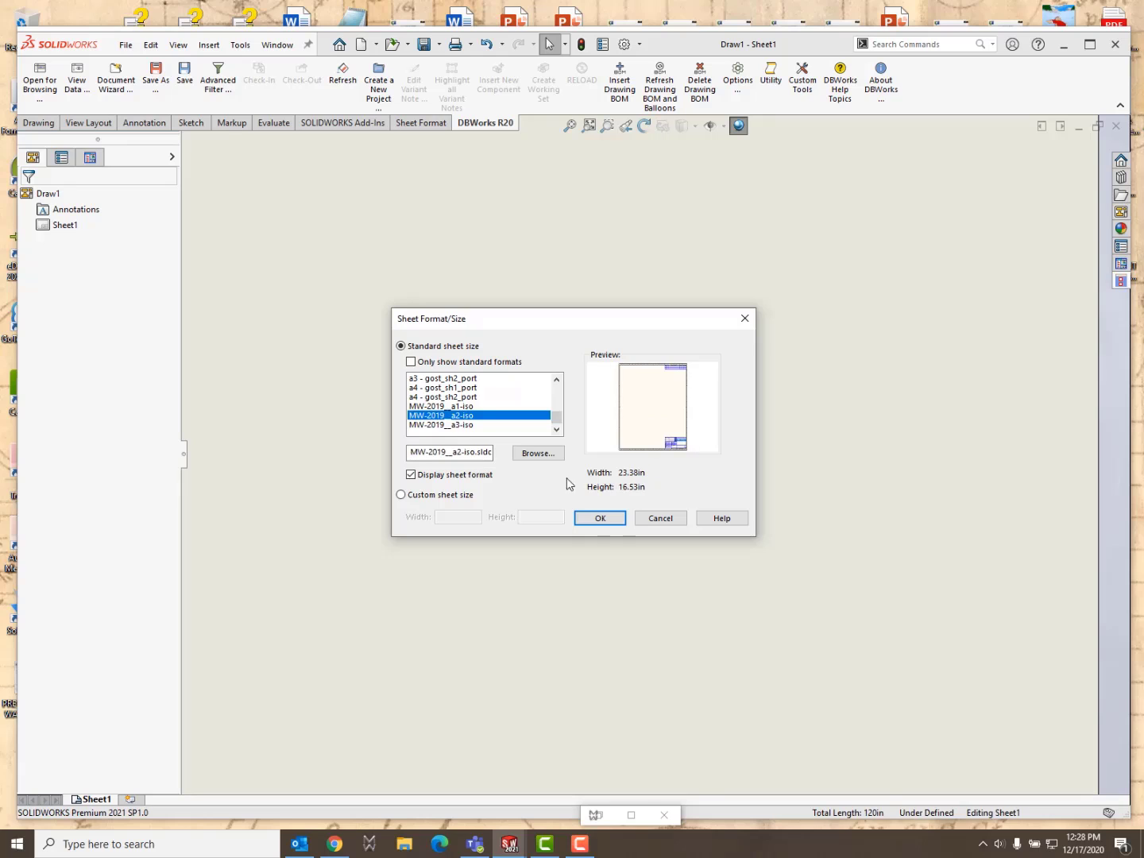
{"action": "left_click", "coordinate": [600, 518]}
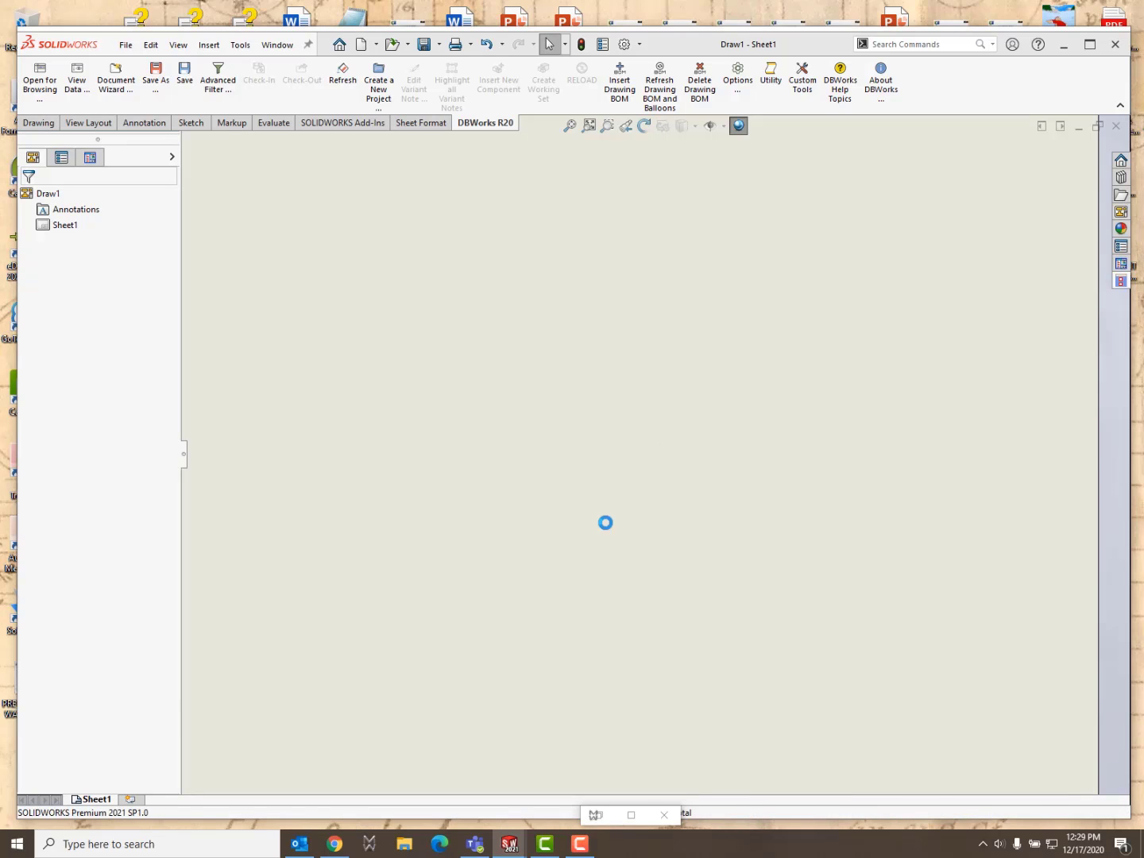
Place the M- and W-shaped view of the weldment slightly right of the sheet's centre at a custom scale of 1:10
{"action": "left_click_drag", "start_coordinate": [935, 532], "coordinate": [658, 429]}
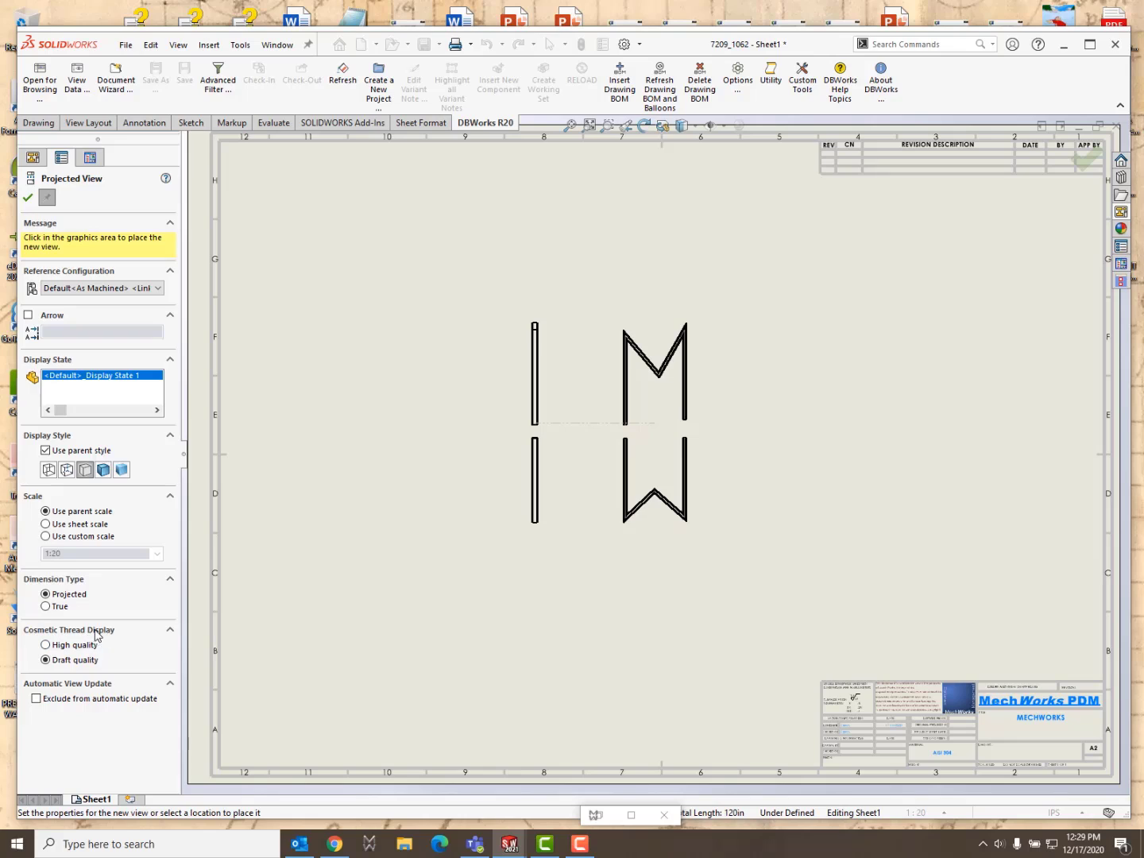
{"action": "key", "text": "Escape"}
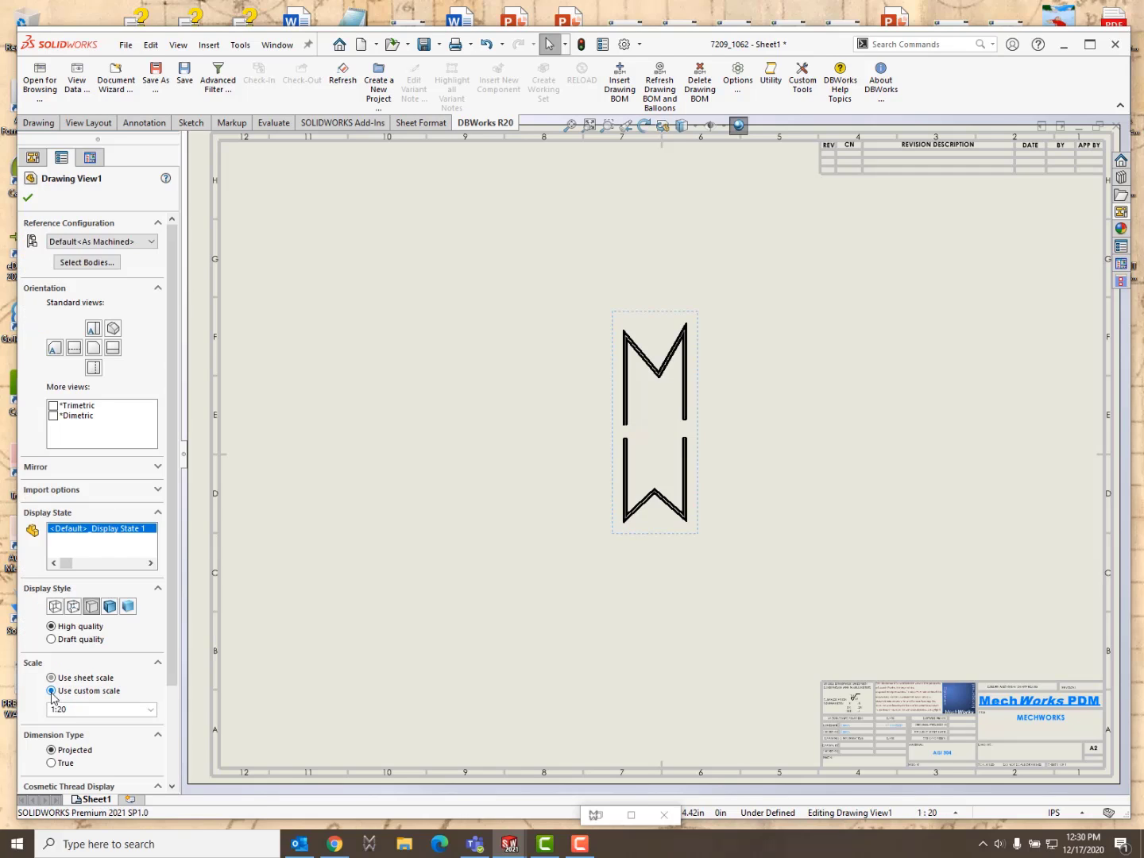
{"action": "left_click", "coordinate": [51, 690]}
{"action": "left_click", "coordinate": [149, 709]}
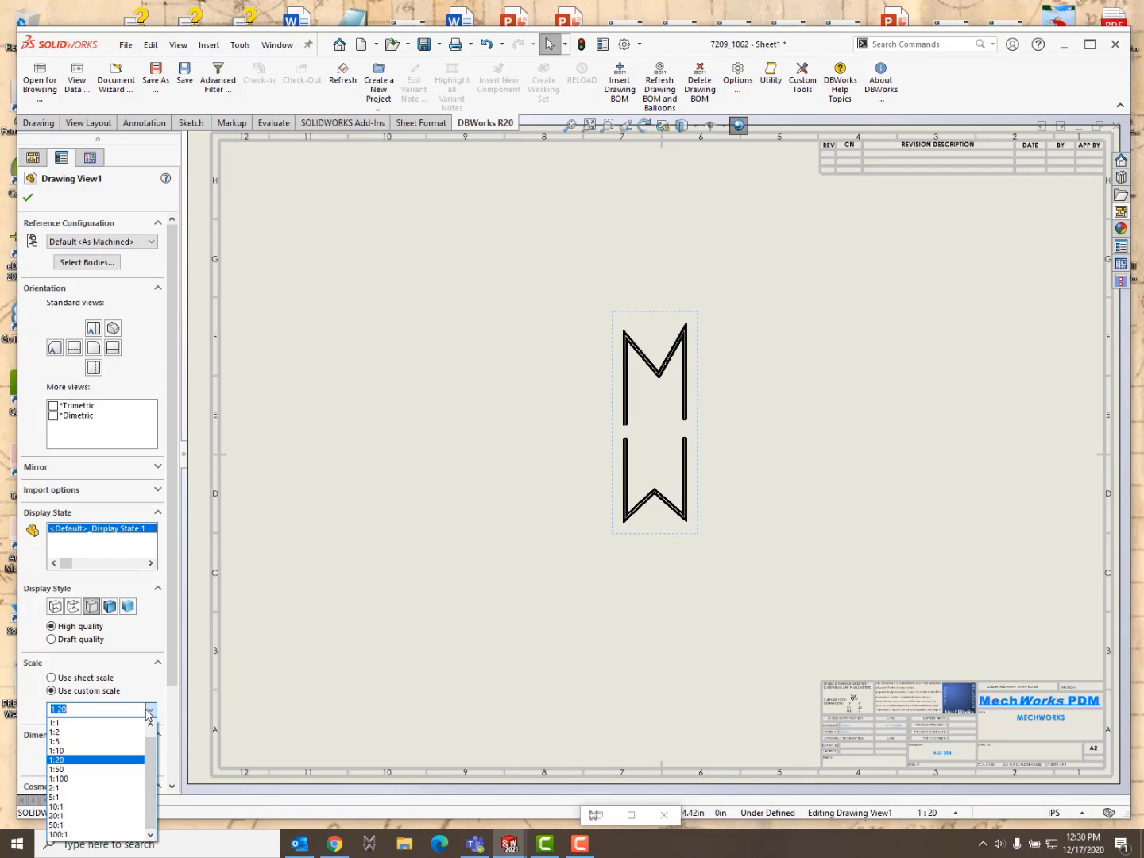
{"action": "left_click", "coordinate": [86, 751]}
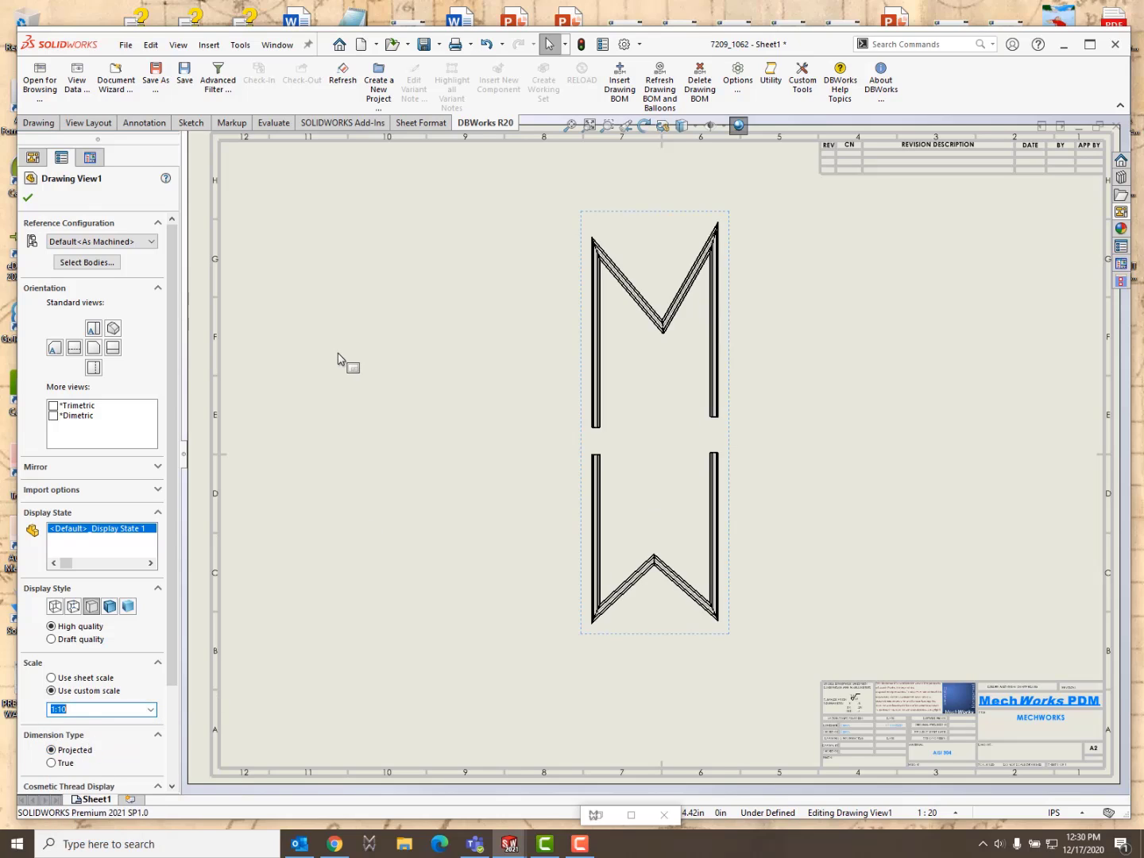
{"action": "left_click", "coordinate": [27, 197]}
{"action": "mouse_move", "coordinate": [732, 273]}
{"action": "left_mouse_down"}
{"action": "mouse_move", "coordinate": [791, 281]}
{"action": "mouse_move", "coordinate": [818, 260]}
{"action": "left_mouse_up"}
{"action": "left_click", "coordinate": [283, 514]}
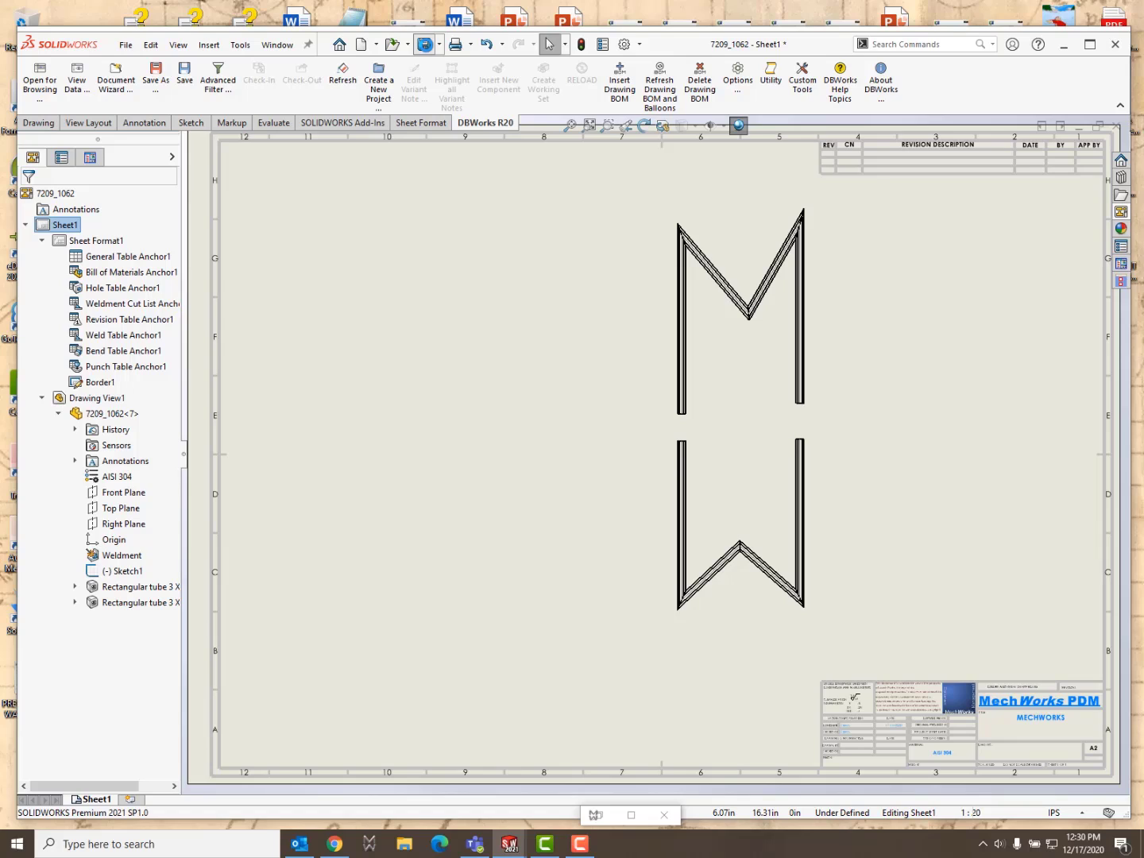
Save the drawing record in the WELDS project and inspect the title block of the sheet
{"action": "left_click", "coordinate": [425, 44]}
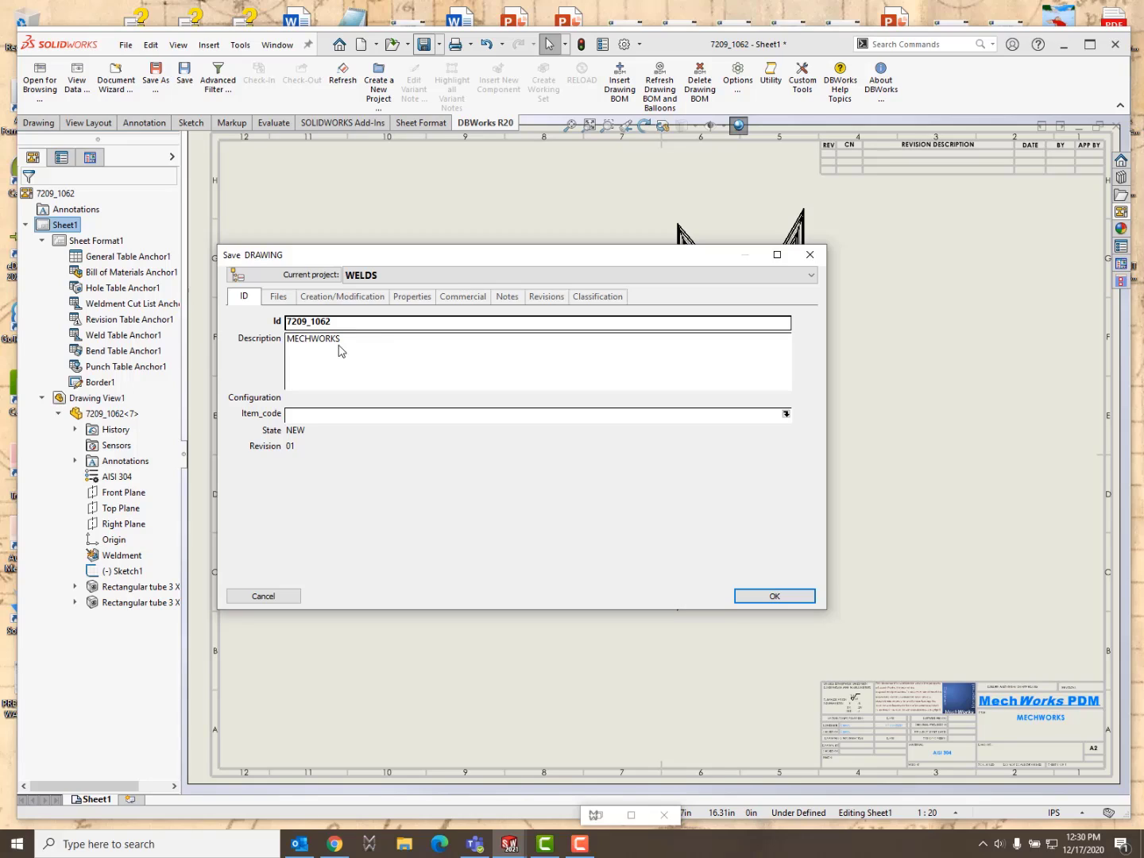
{"action": "left_click", "coordinate": [773, 598]}
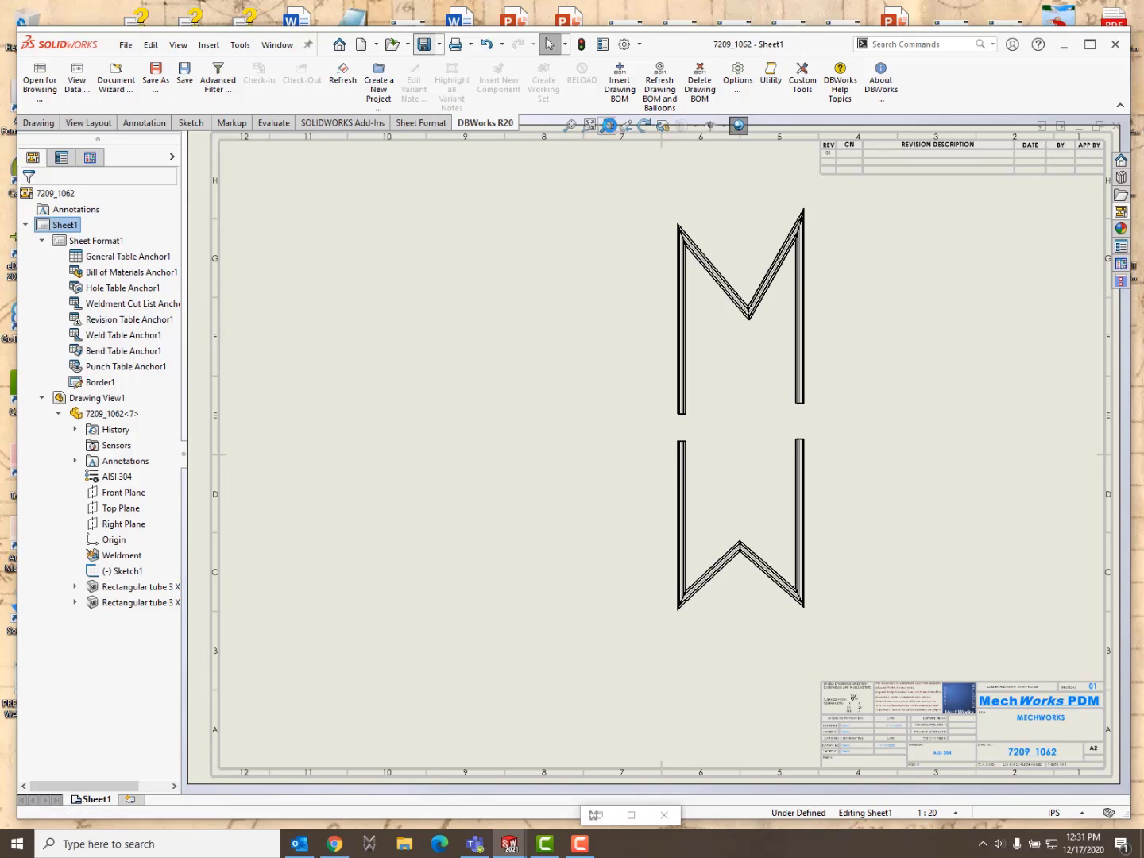
{"action": "left_click", "coordinate": [608, 125]}
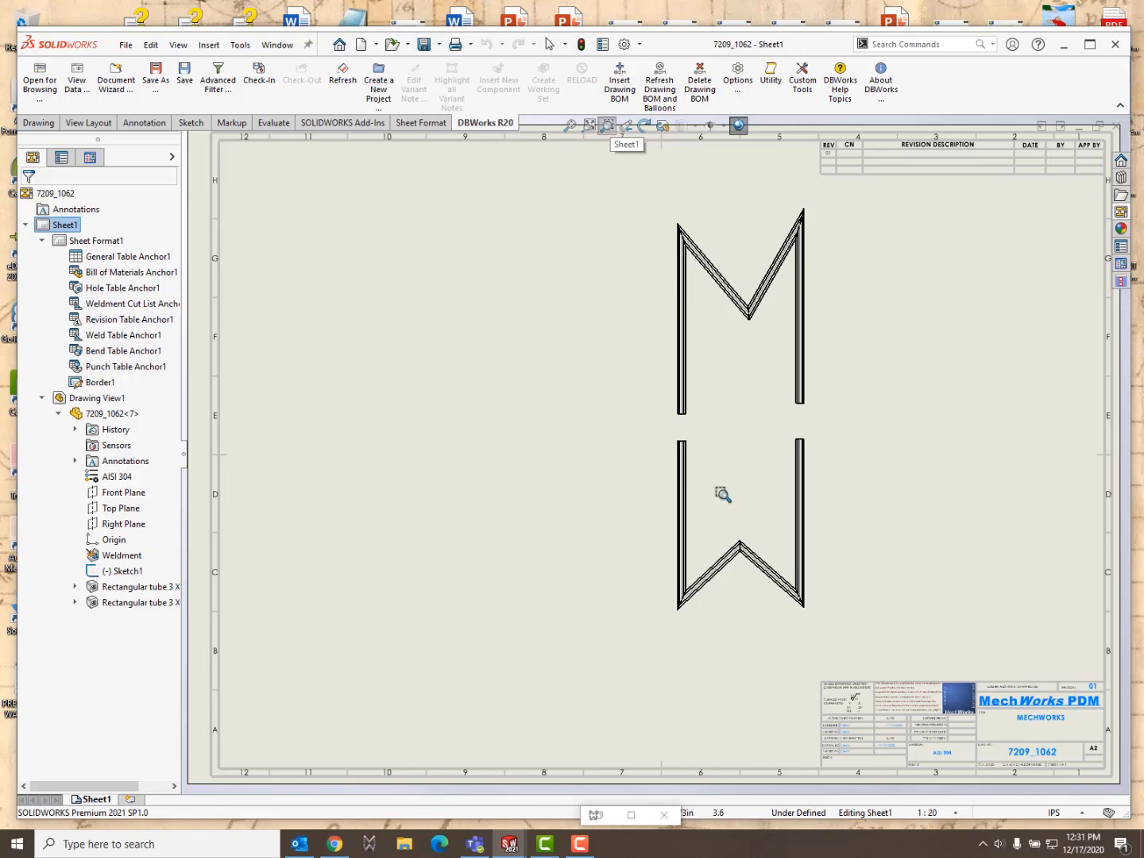
{"action": "left_click_drag", "start_coordinate": [928, 701], "coordinate": [1124, 787]}
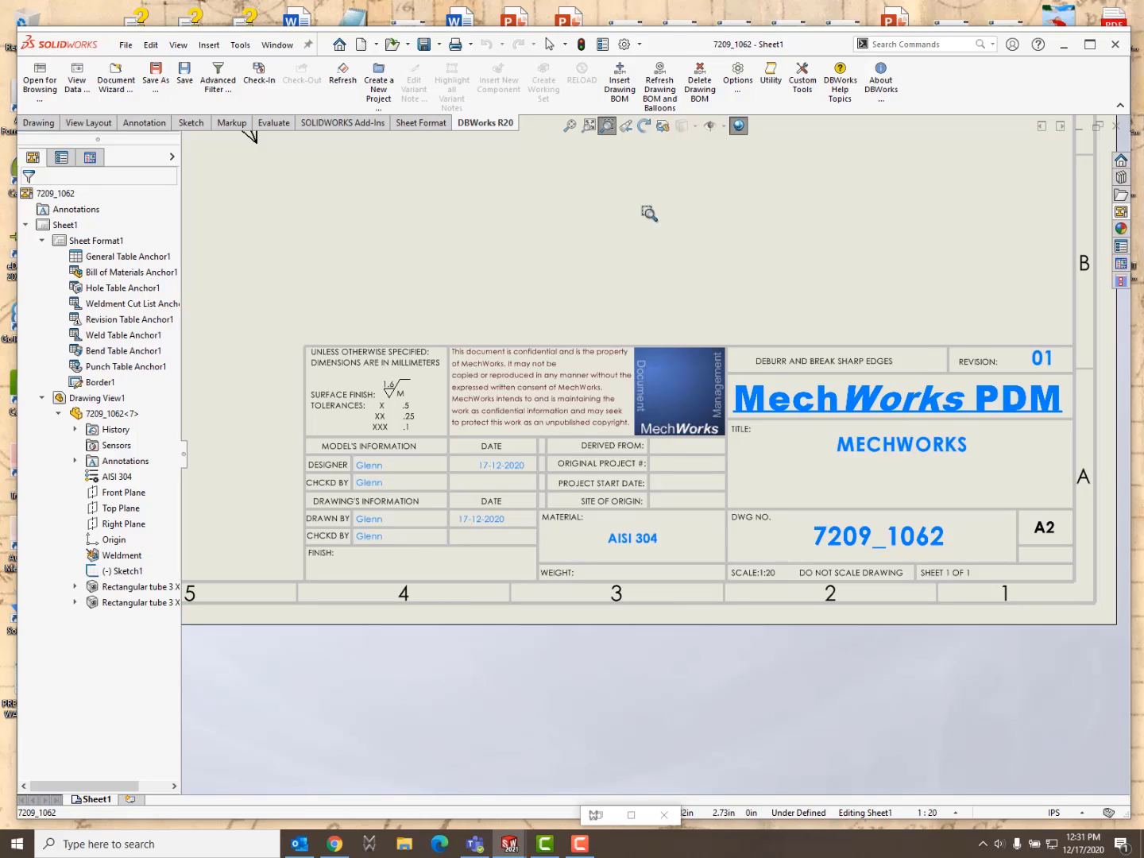
{"action": "left_click", "coordinate": [572, 132]}
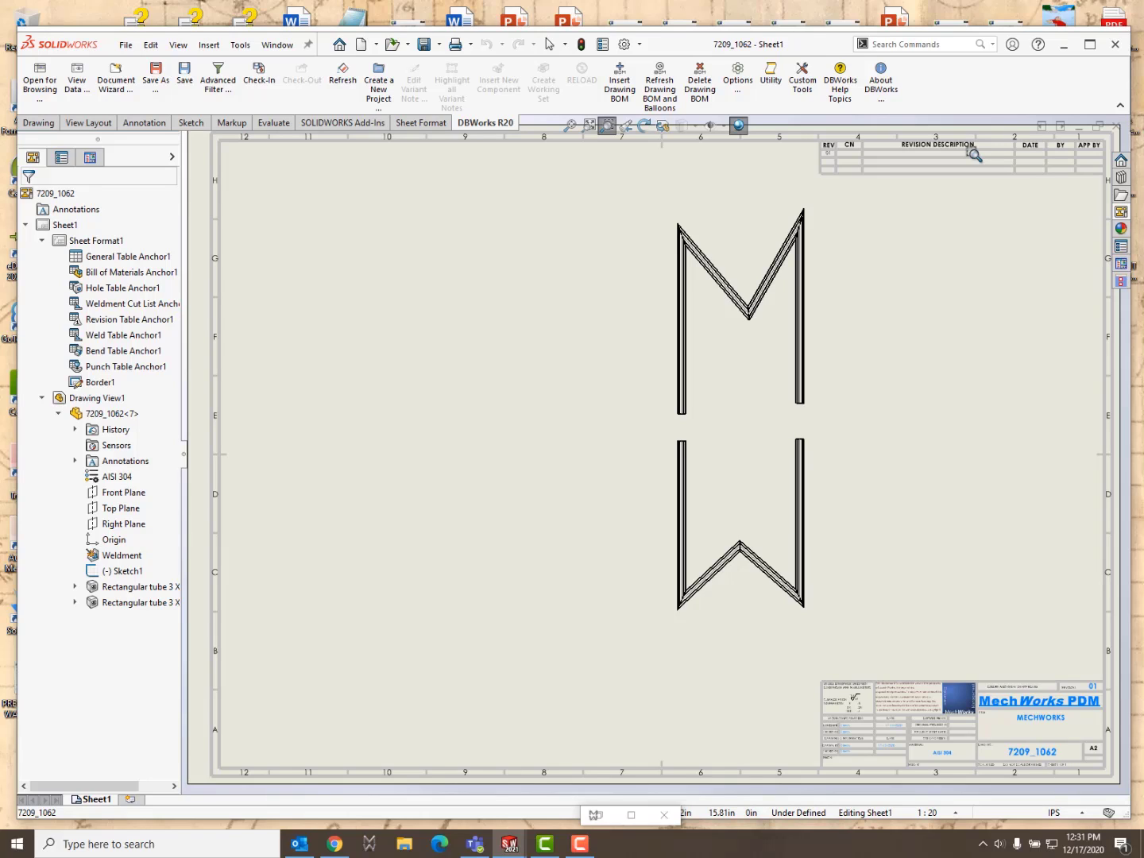
{"action": "key", "text": "Escape"}
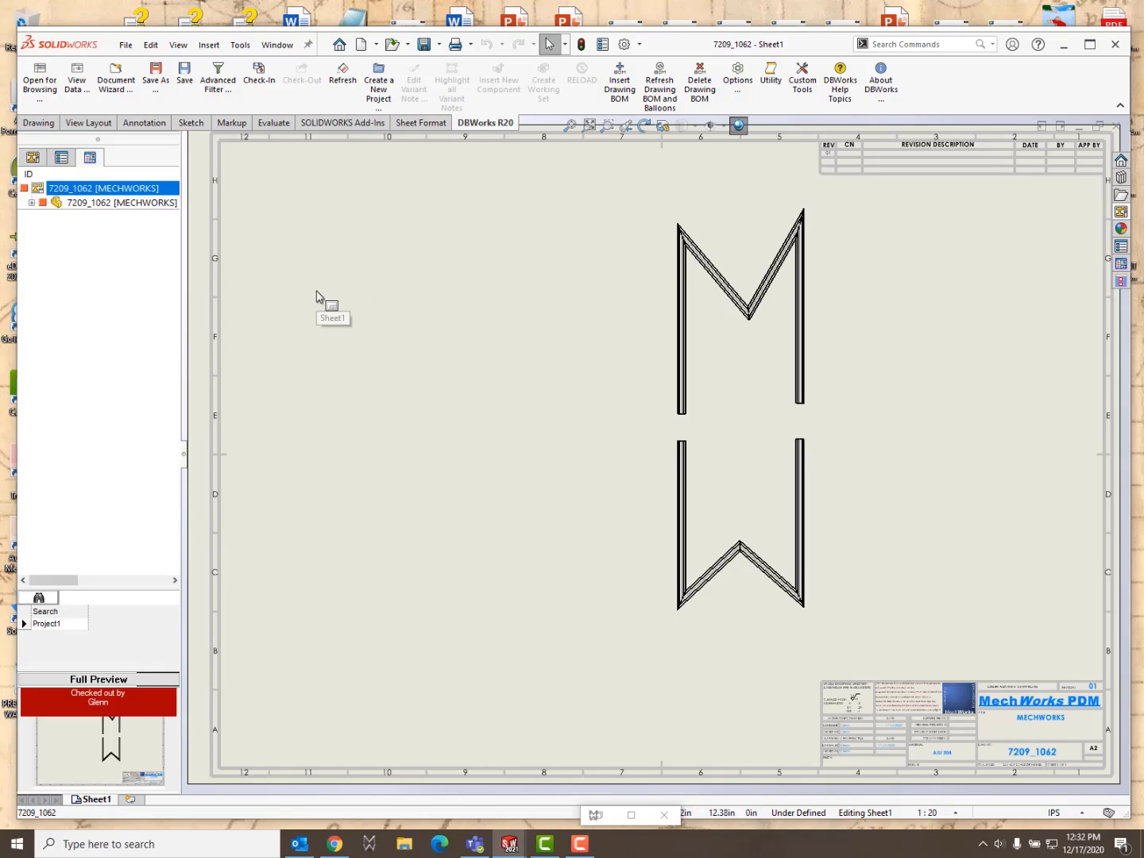
Insert a weldment cut list for the drawing view using the cut list template, placed left of the W shape
{"action": "left_click", "coordinate": [682, 356]}
{"action": "right_click", "coordinate": [681, 353]}
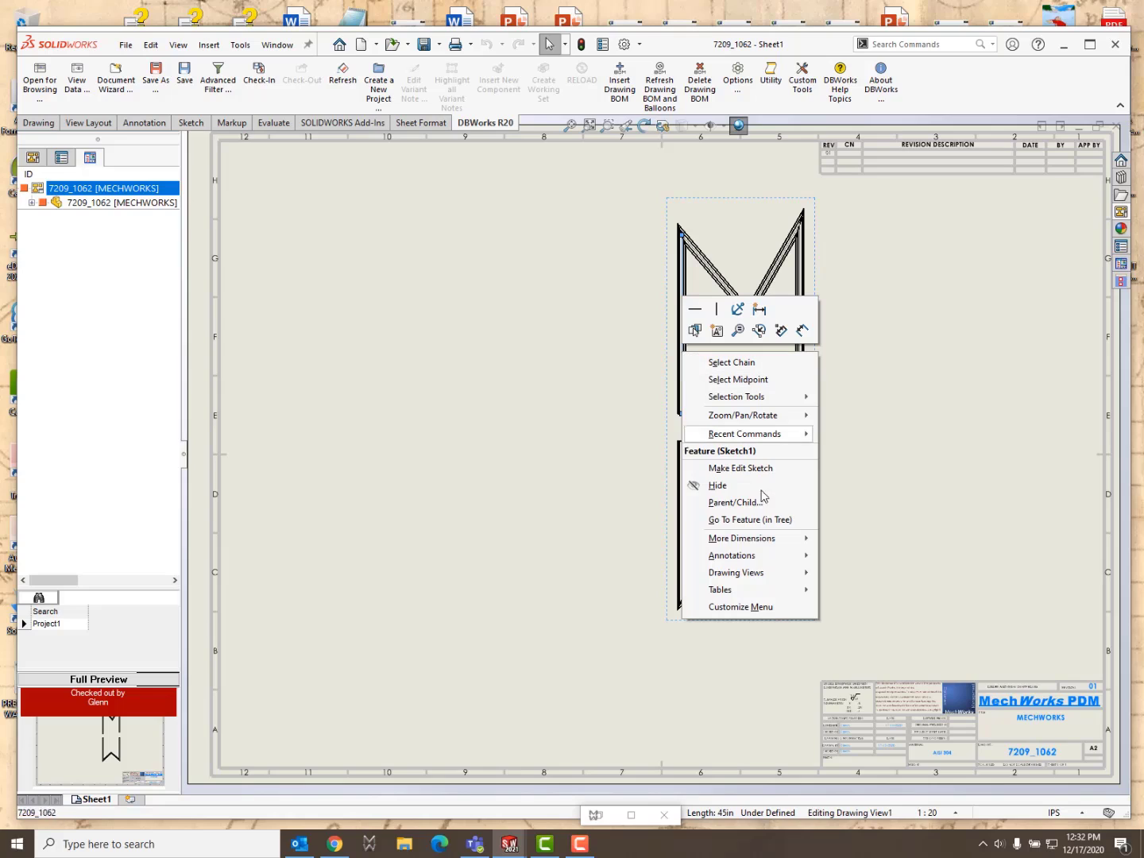
{"action": "mouse_move", "coordinate": [731, 594]}
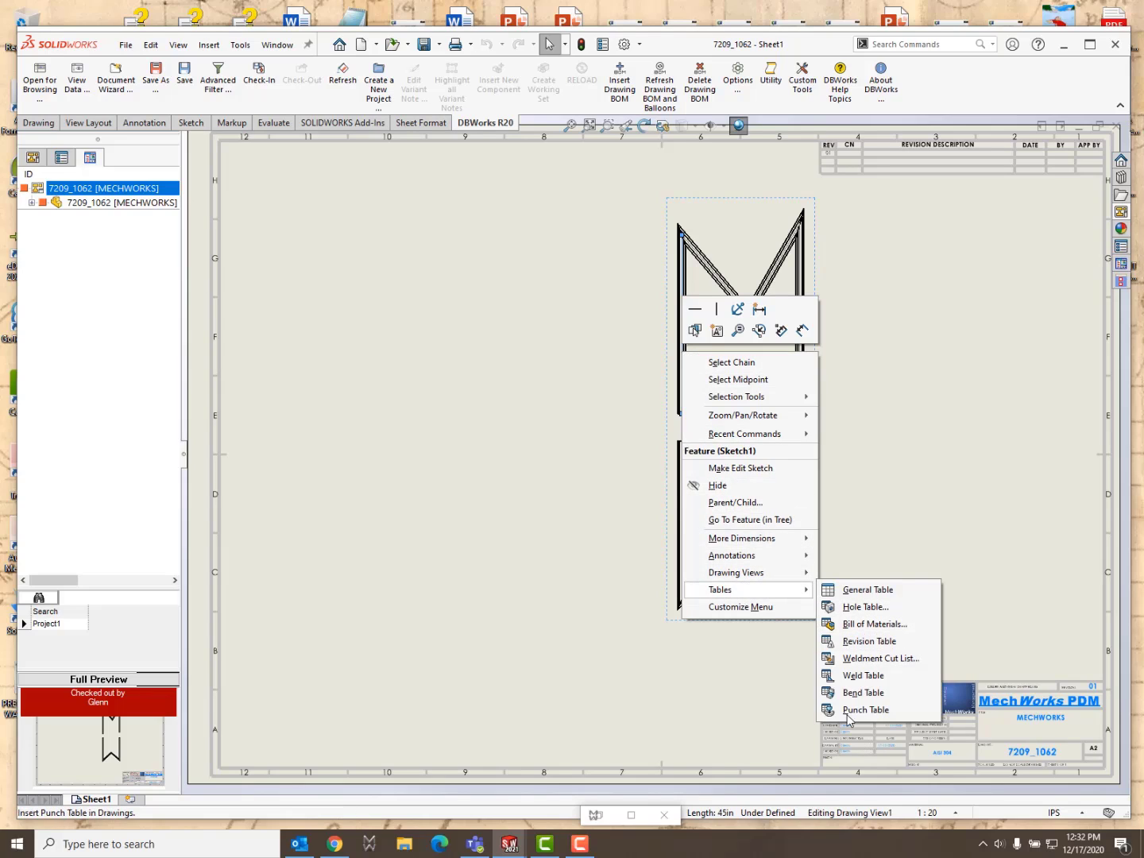
{"action": "left_click", "coordinate": [865, 659]}
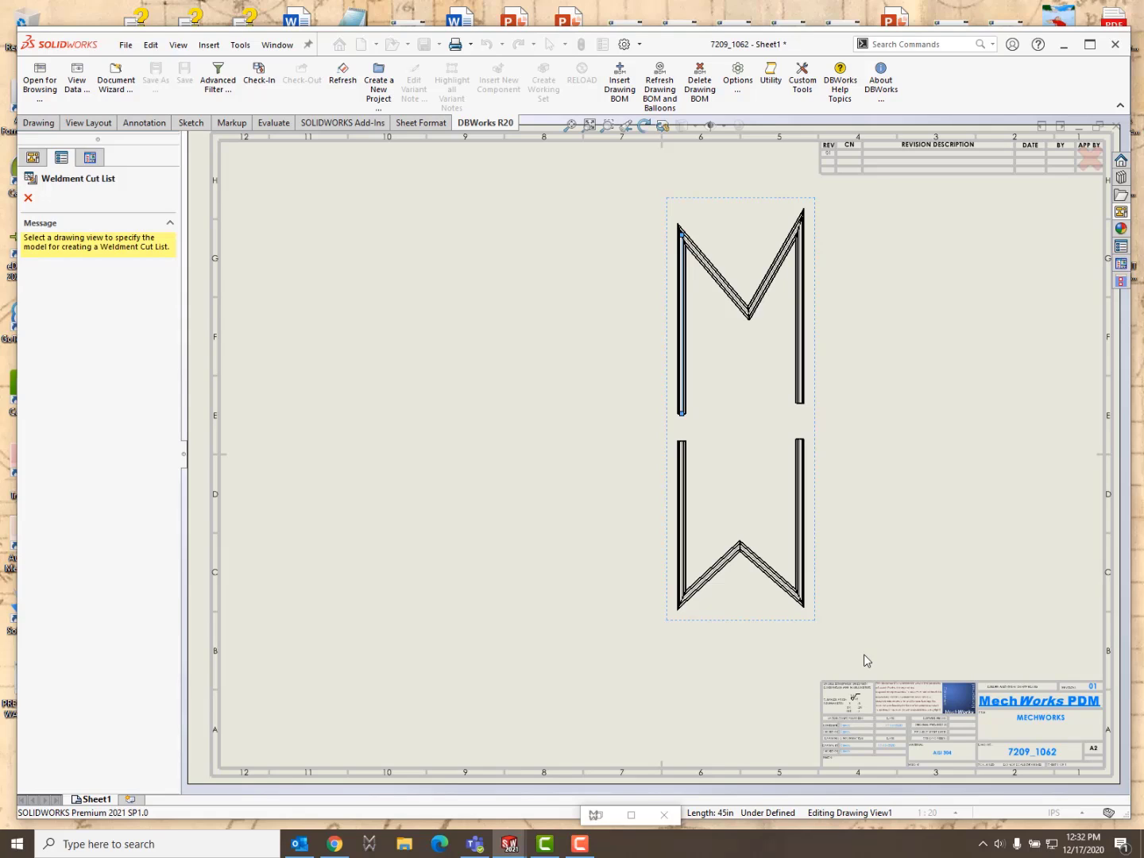
{"action": "left_click", "coordinate": [721, 273]}
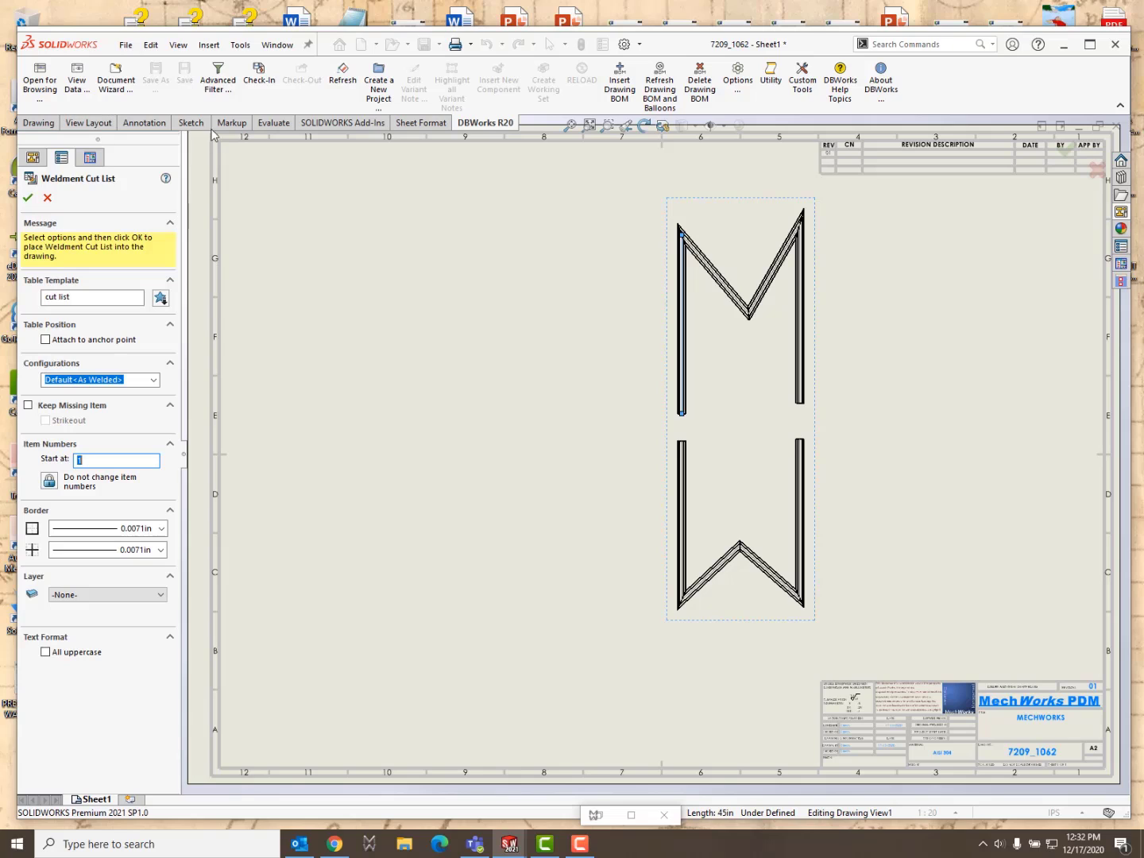
{"action": "left_click", "coordinate": [28, 198]}
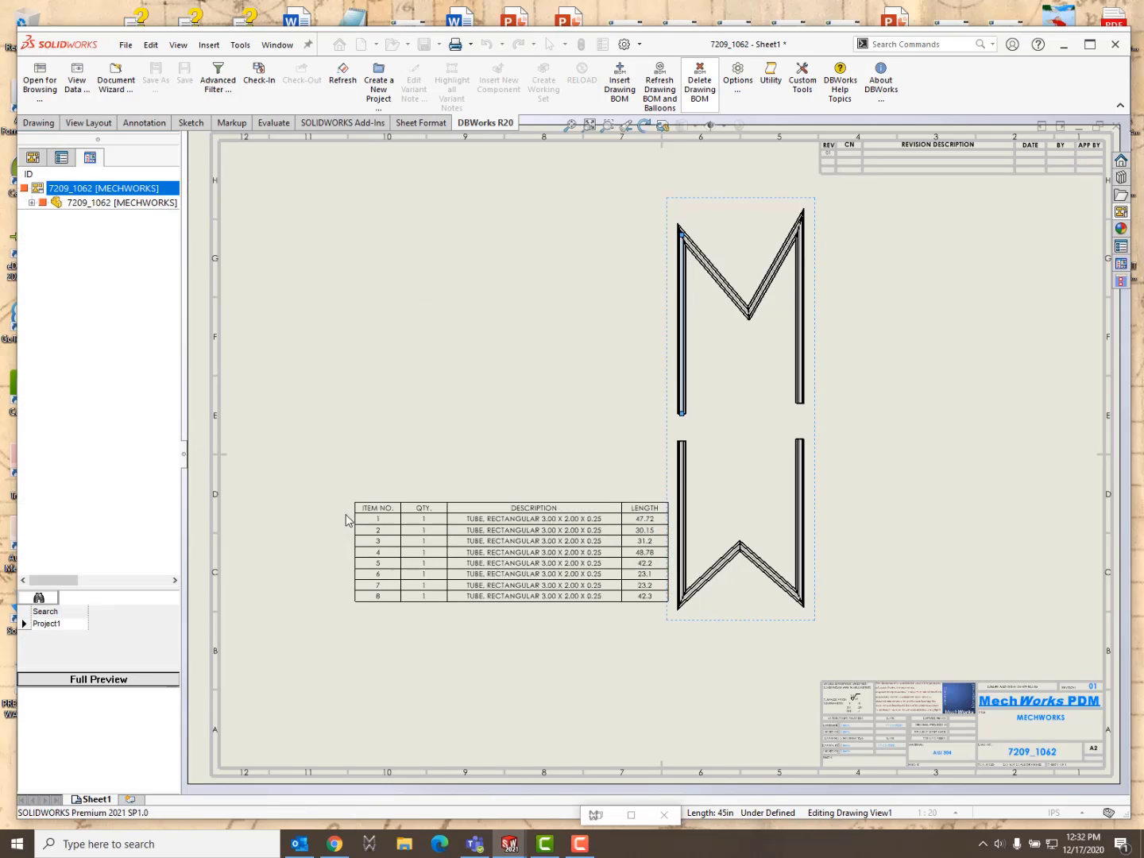
{"action": "left_click", "coordinate": [304, 552]}
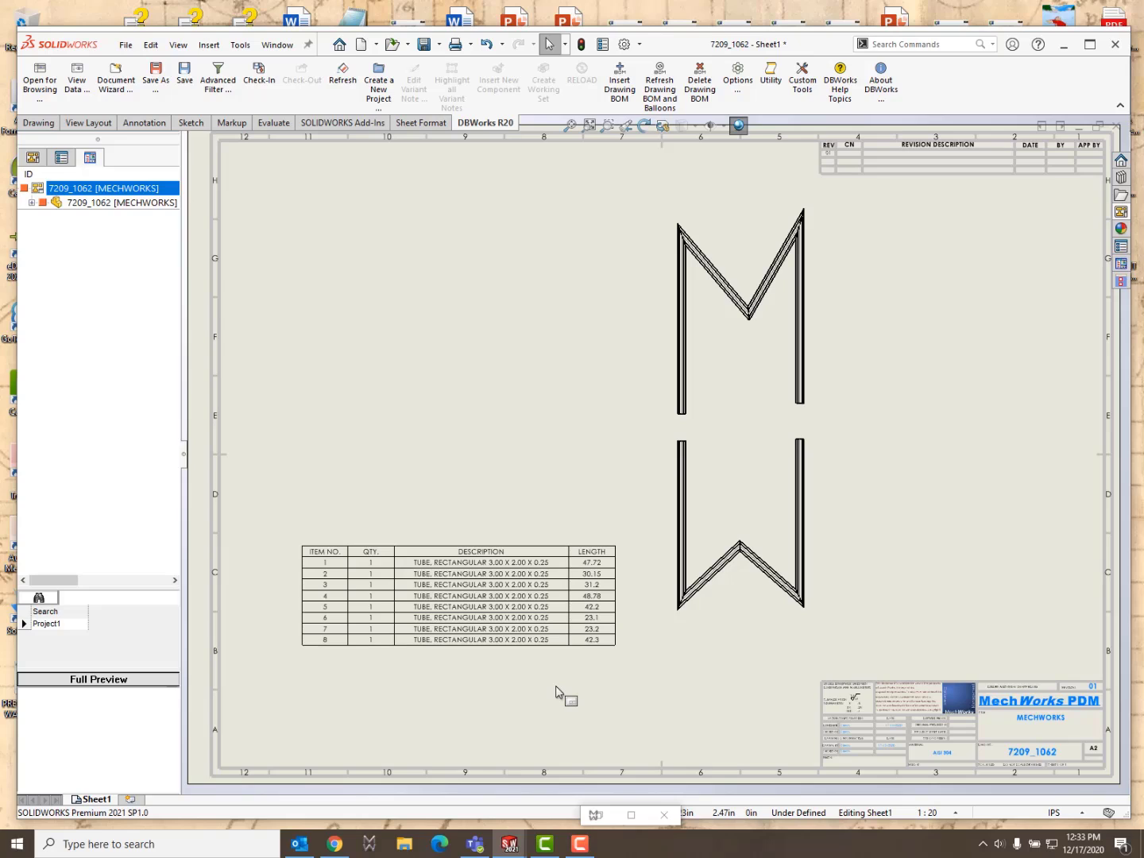
Expand the part's cut-list items in the DBWorks tree and review the fourth tube's commercial, properties and ID data
{"action": "left_click", "coordinate": [31, 202]}
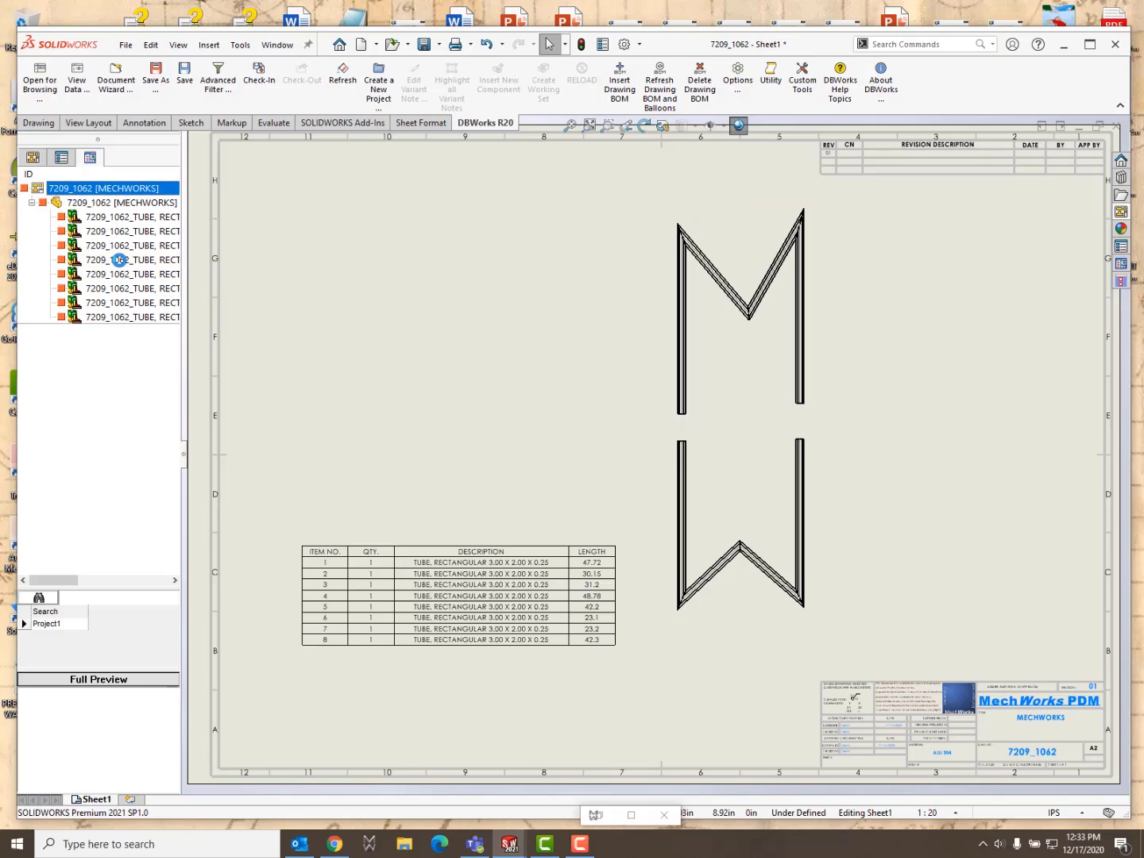
{"action": "left_click", "coordinate": [117, 260]}
{"action": "right_click", "coordinate": [117, 260]}
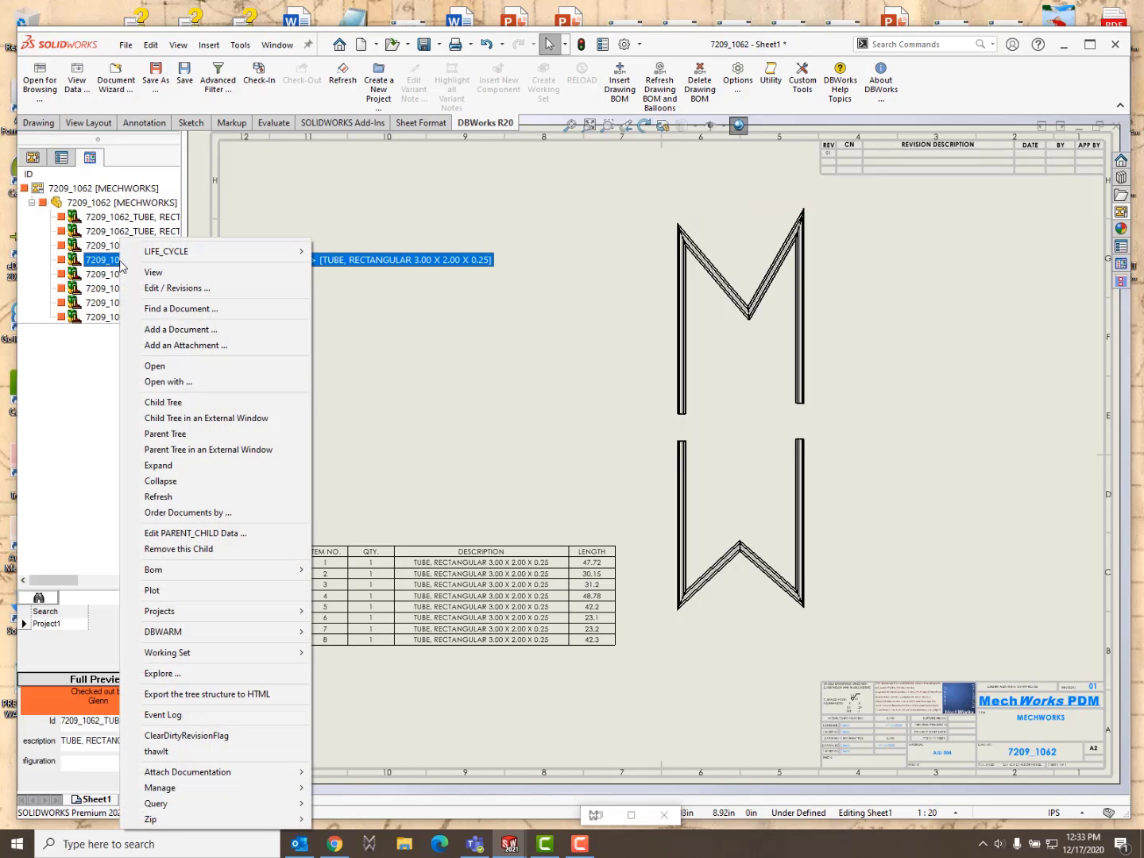
{"action": "left_click", "coordinate": [166, 288]}
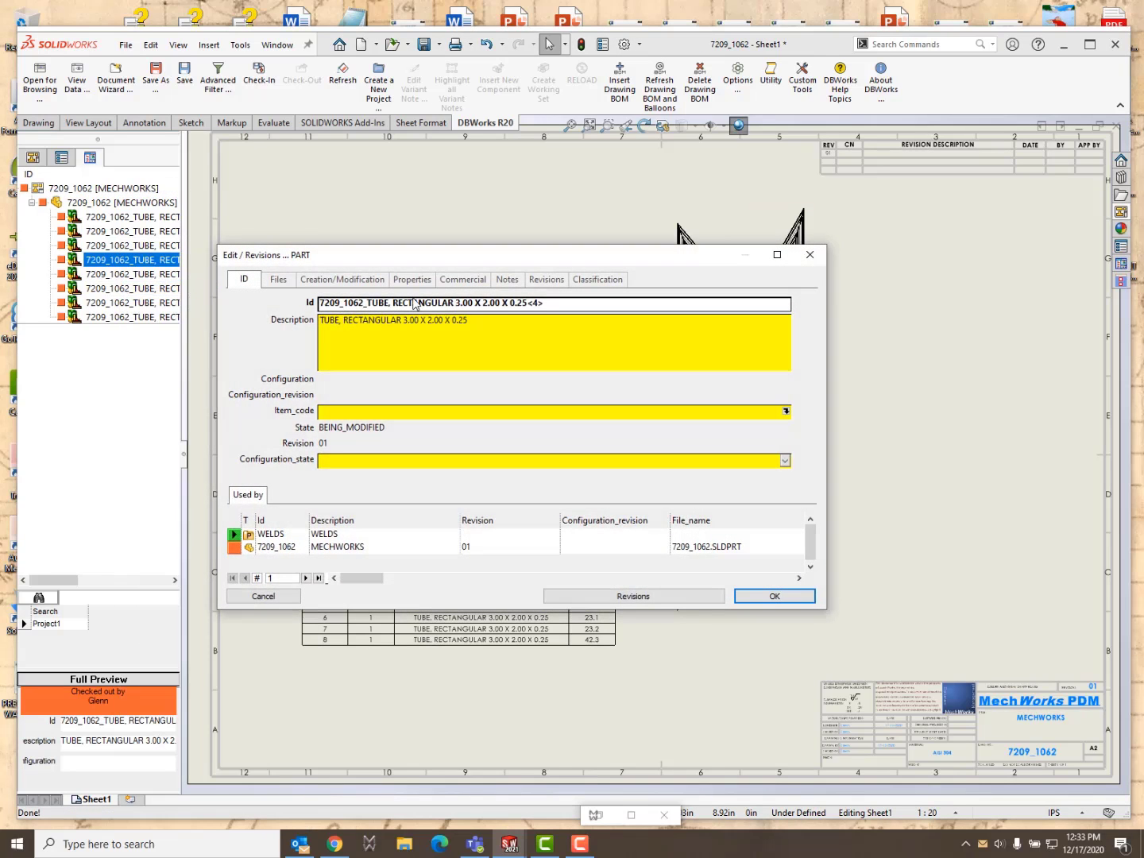
{"action": "left_click", "coordinate": [461, 281]}
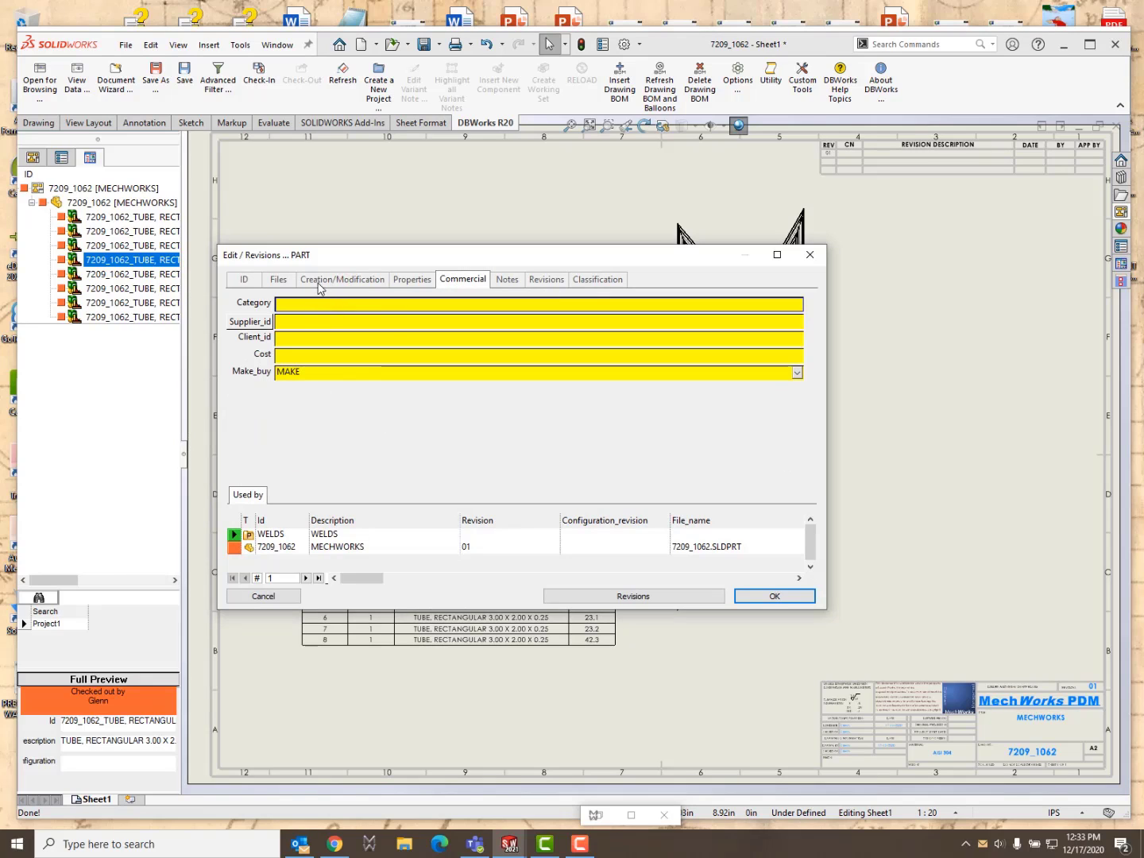
{"action": "left_click", "coordinate": [411, 279]}
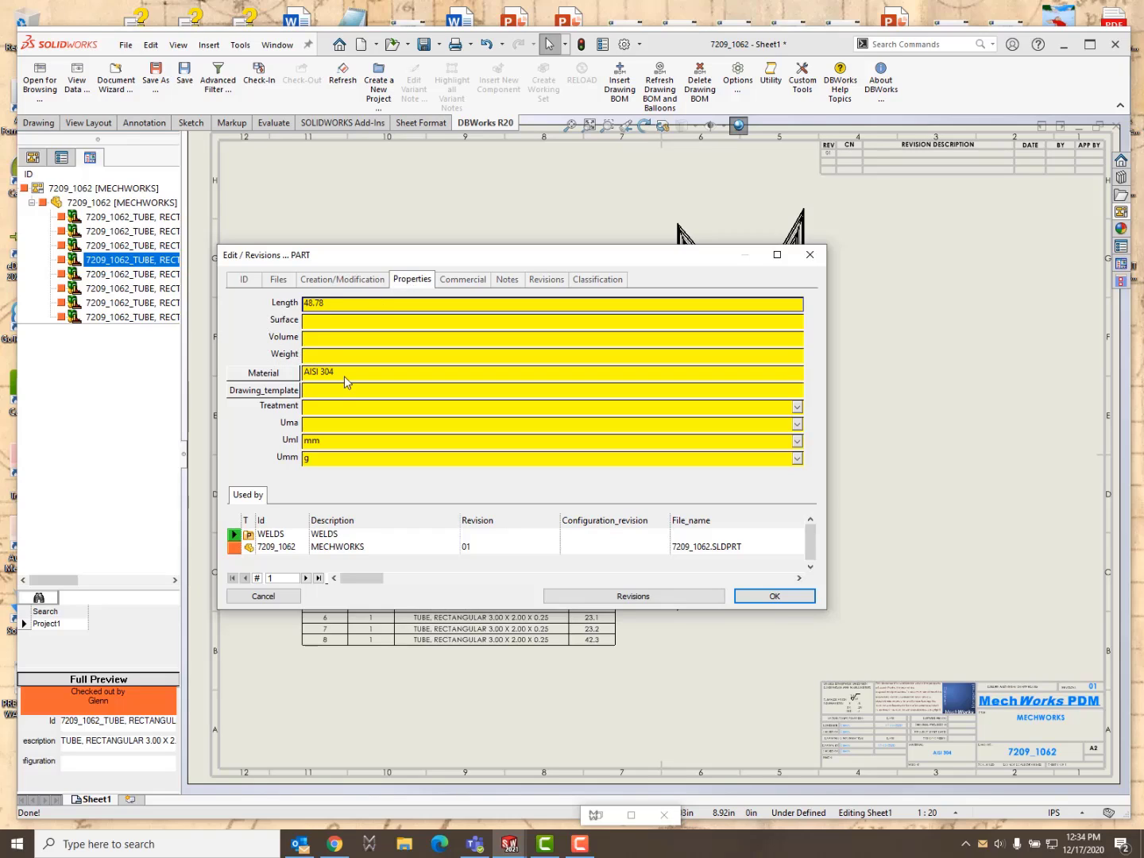
{"action": "left_click", "coordinate": [252, 285]}
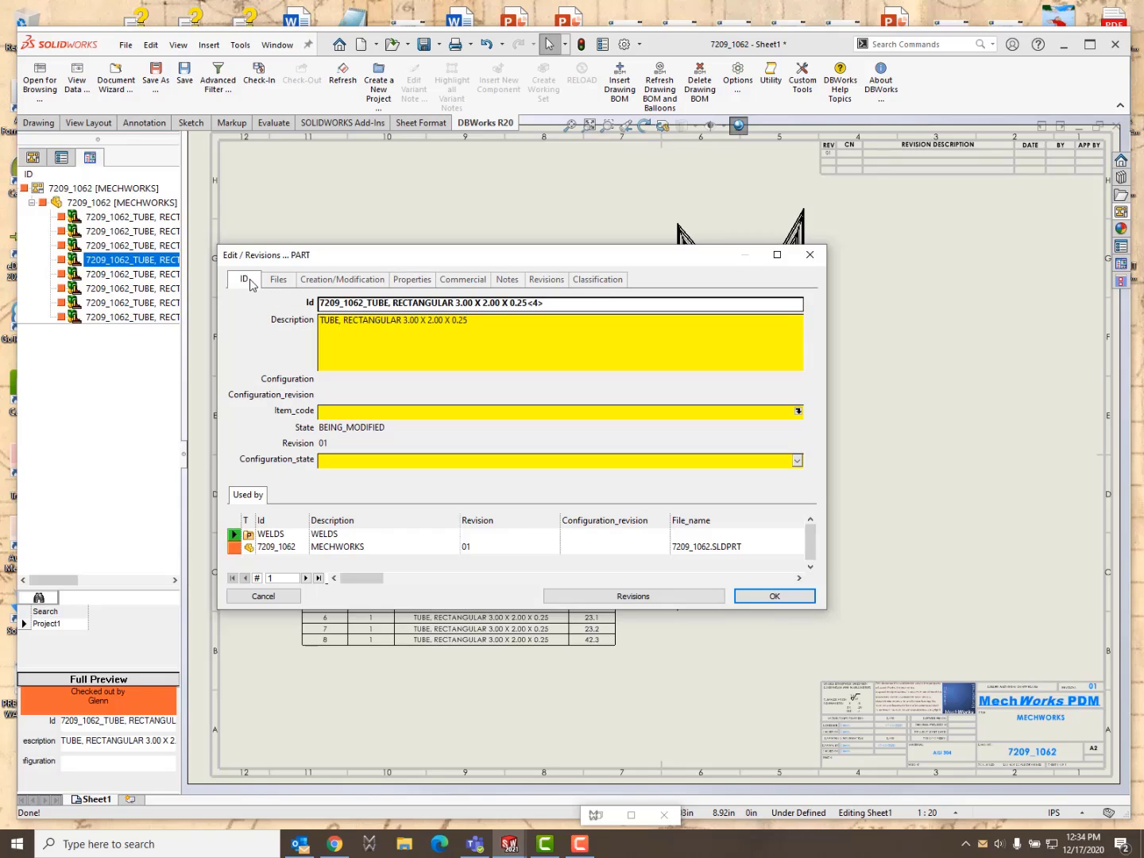
{"action": "left_click", "coordinate": [123, 300]}
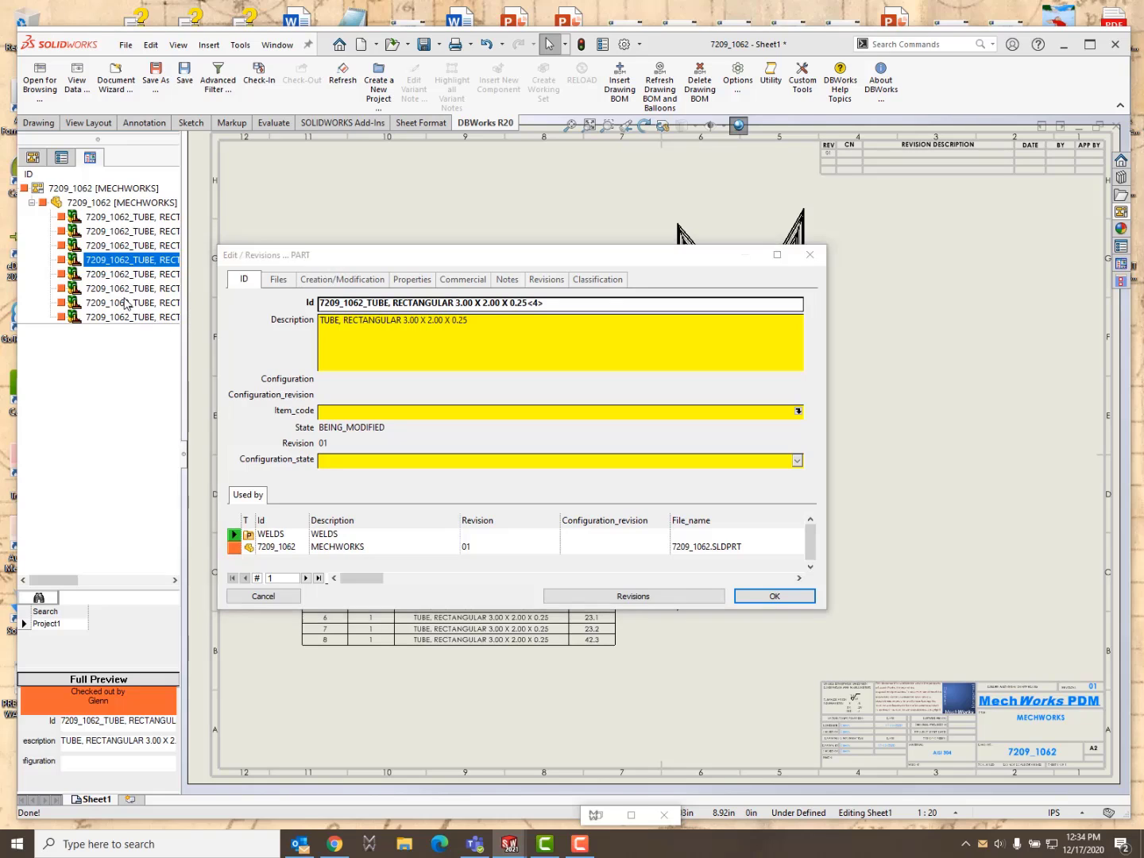
{"action": "left_click", "coordinate": [766, 598]}
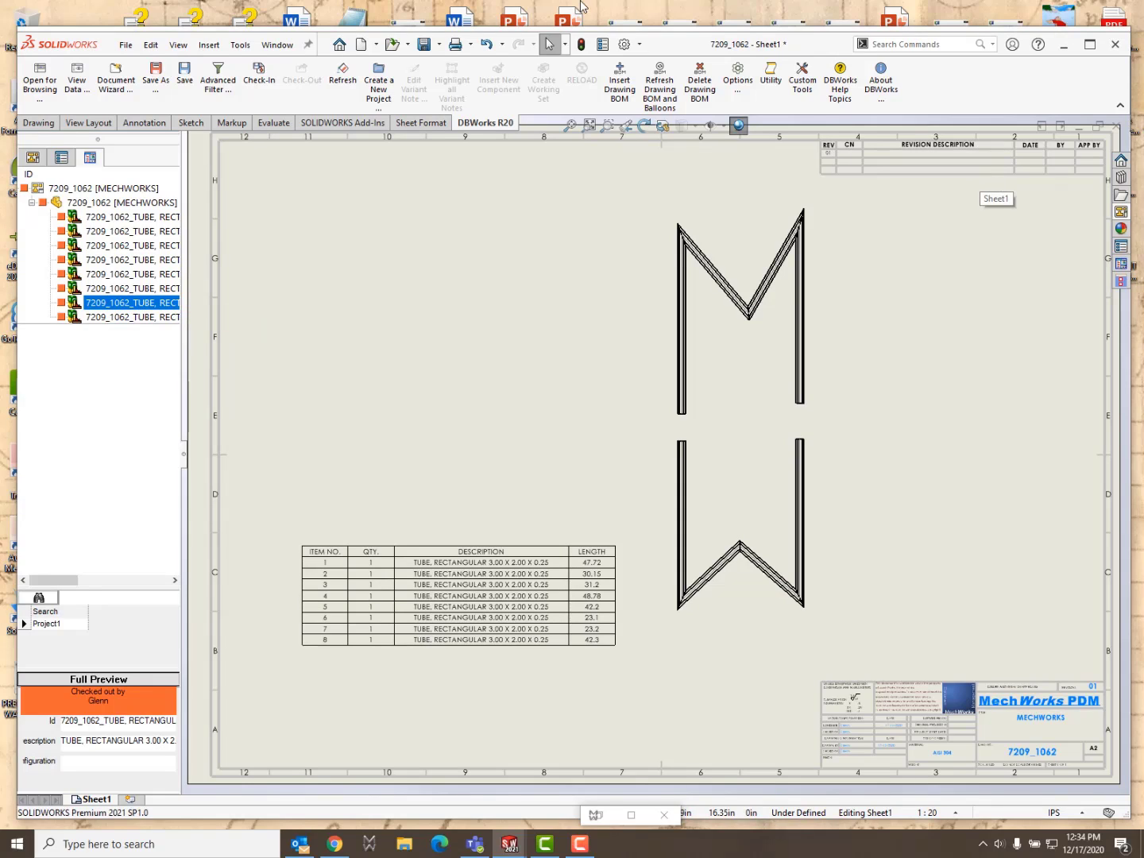
Open the DBWorks browser and search the documents with the recent query RECTAN "<3>"
{"action": "left_click", "coordinate": [30, 94]}
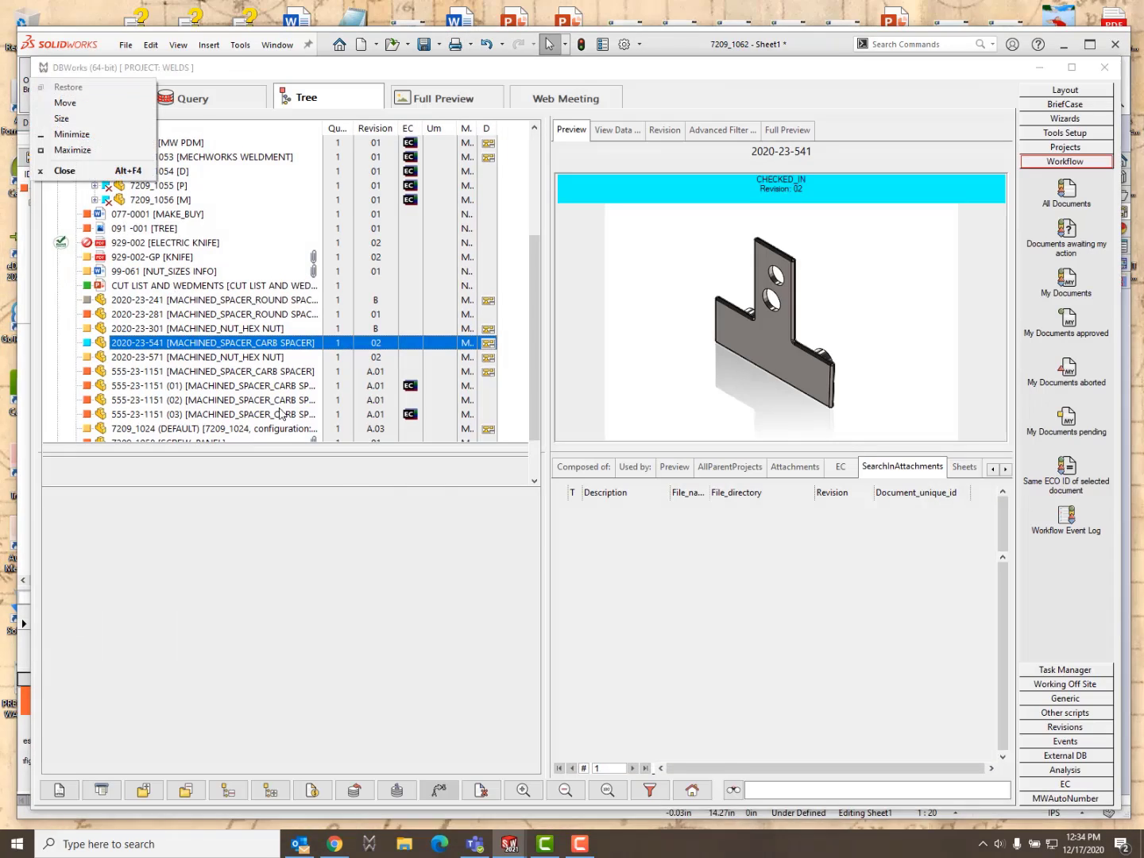
{"action": "right_click", "coordinate": [89, 301]}
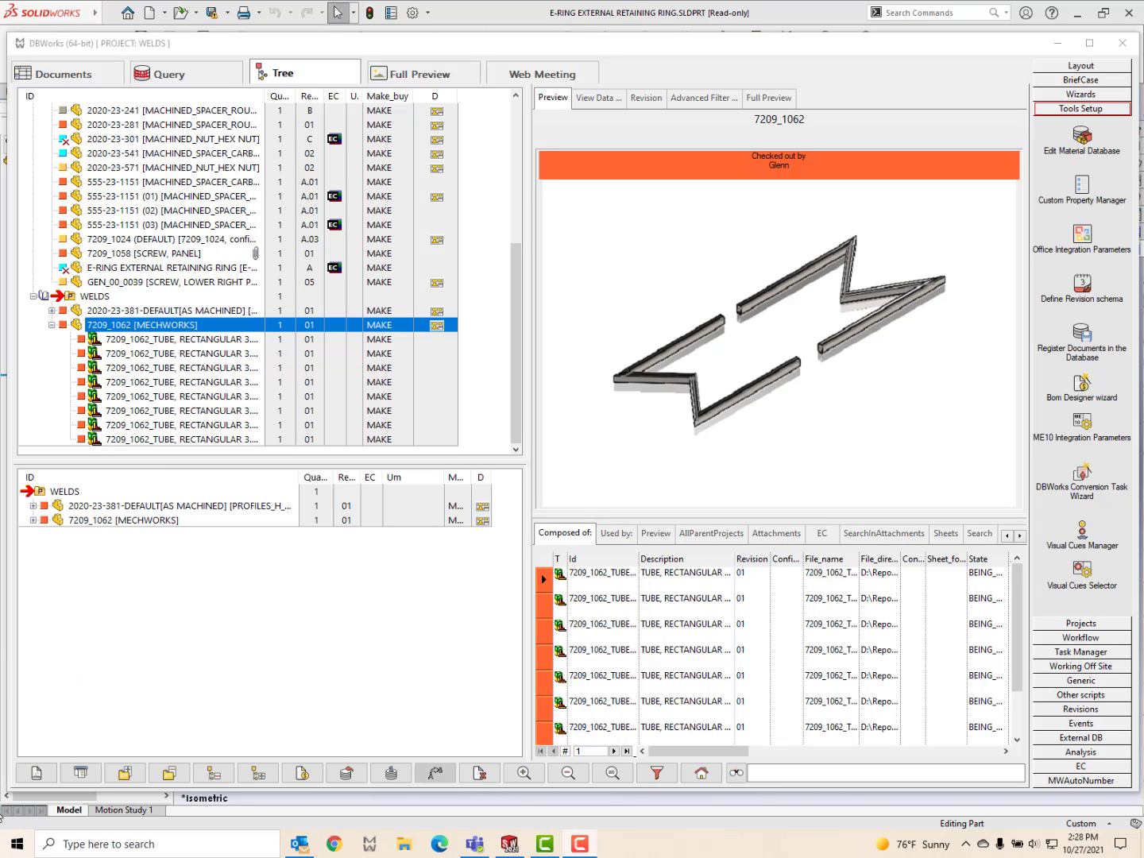
{"action": "left_click", "coordinate": [734, 775]}
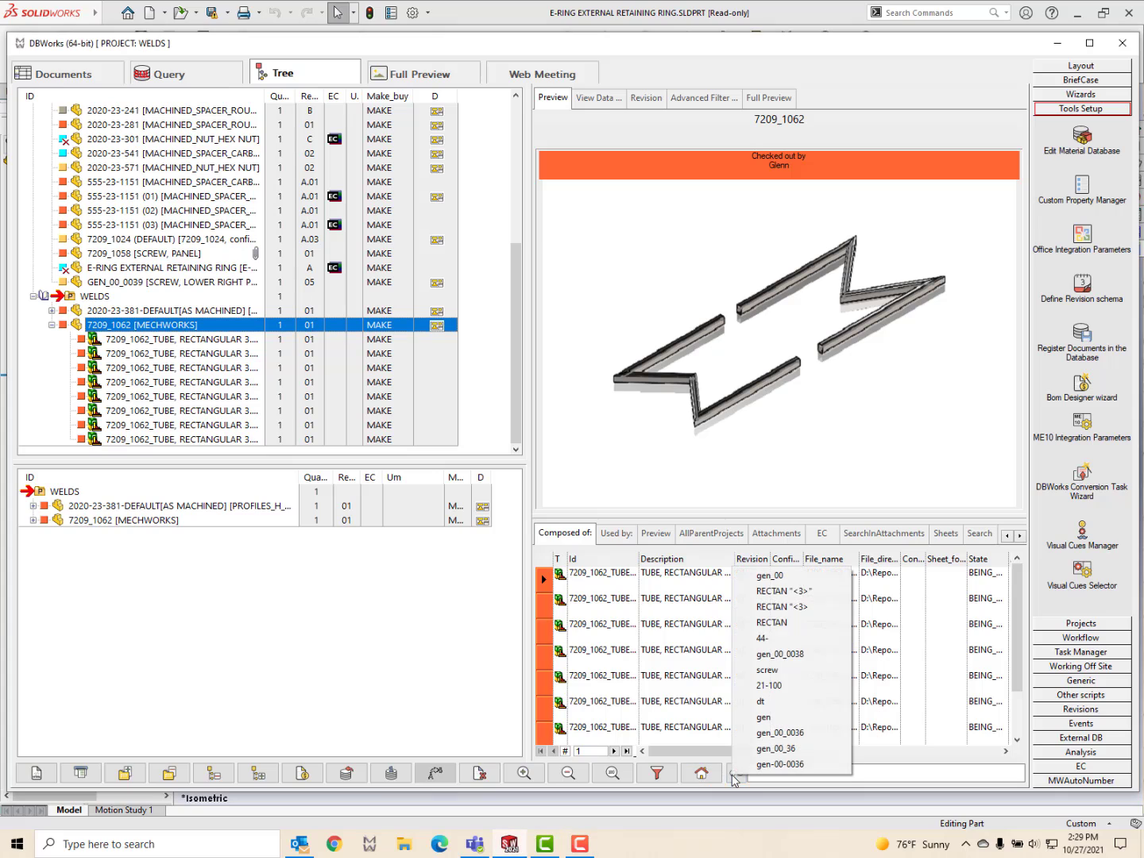
{"action": "left_click", "coordinate": [787, 591]}
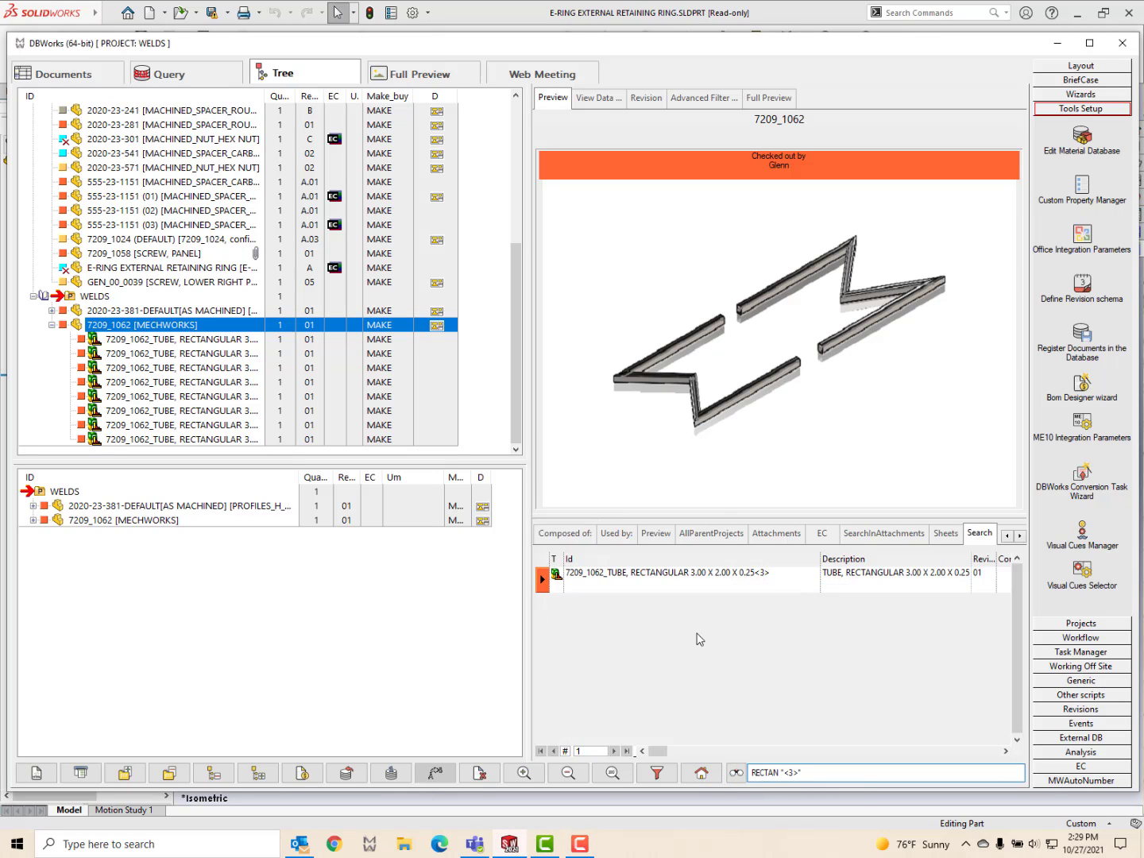